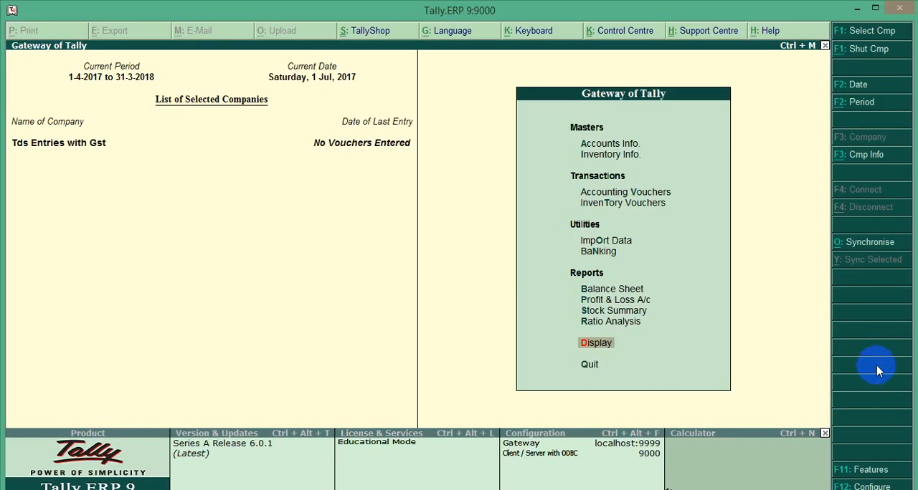
Step: Open the company's statutory and taxation features and review its GST details, leaving every entry as set
key("F11")
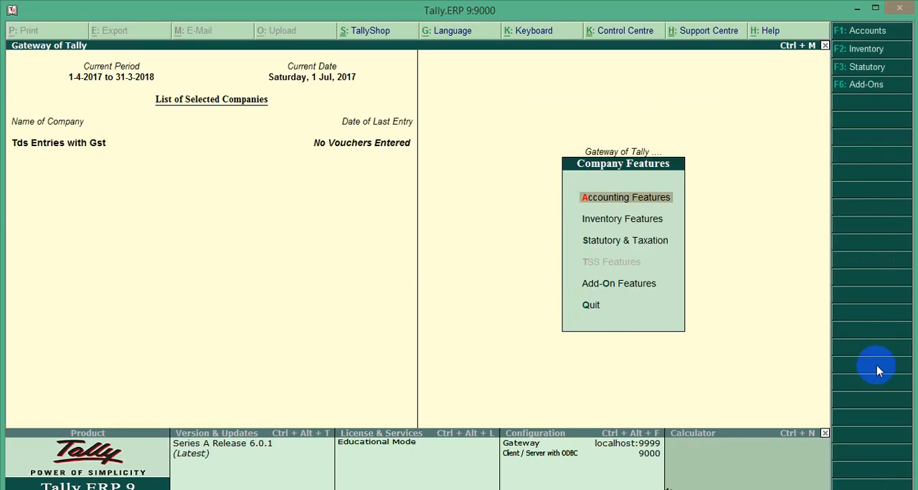
key("Down")
key("Down")
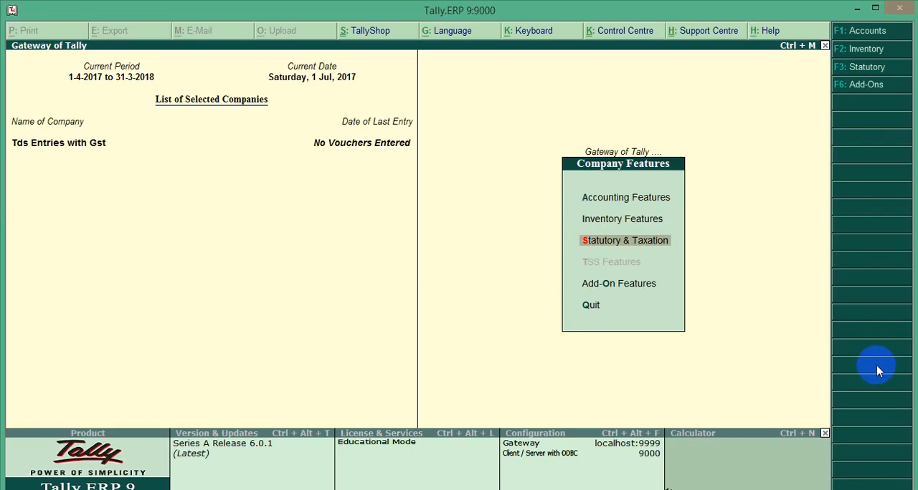
key("Return")
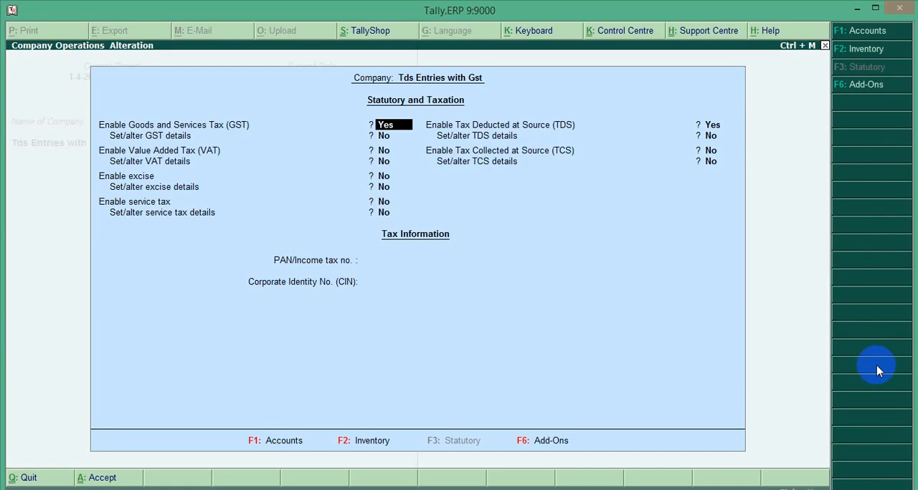
key("Return")
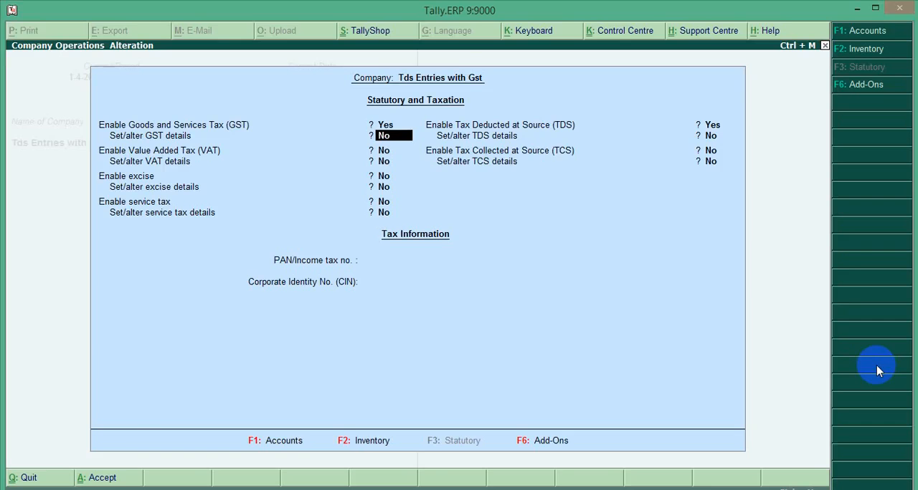
key("y")
key("Return")
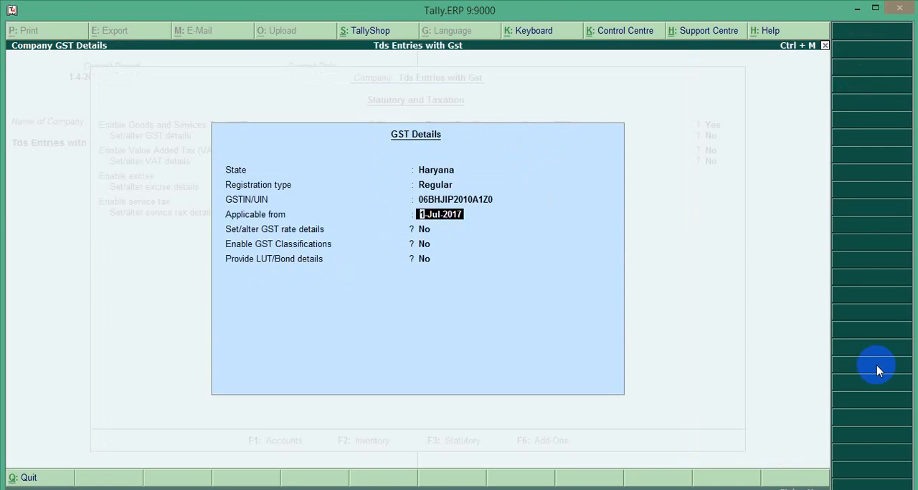
key("Return")
Step: Open the company's TDS deductor details and check the deductor type, branch, responsible person, no-PAN rate and exemption options
key("Return")
key("Return")
key("Return")
key("Return")
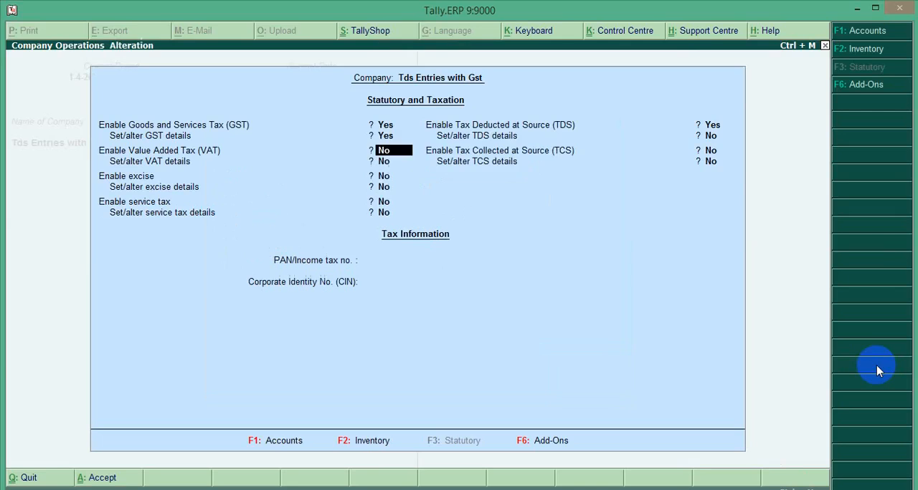
key("Return")
key("Return")
key("Return")
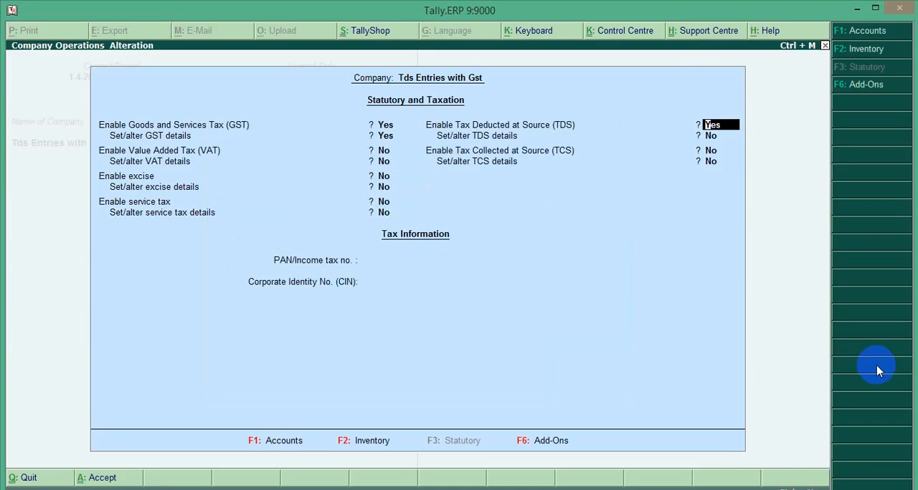
key("Return")
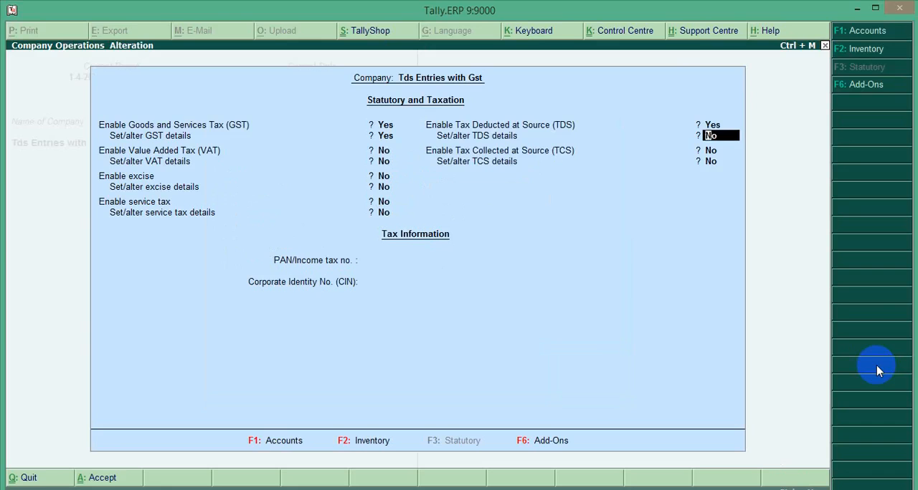
type("y")
key("Return")
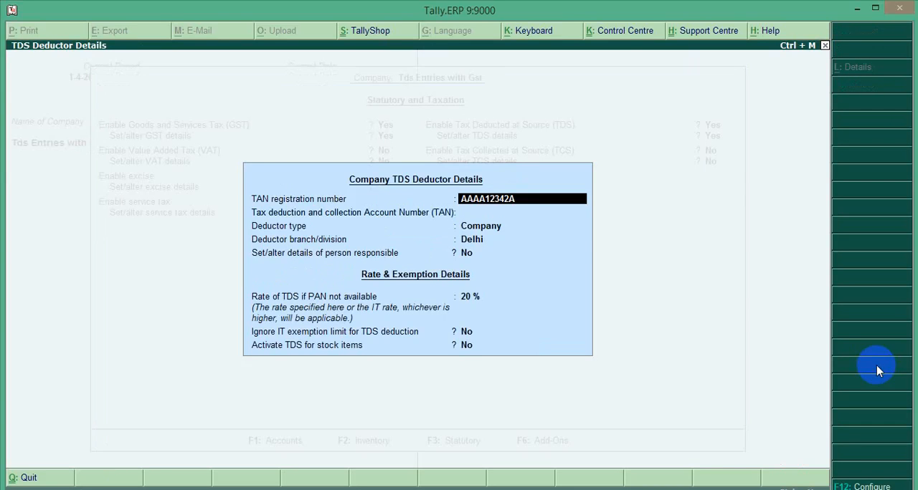
key("Return")
key("Return")
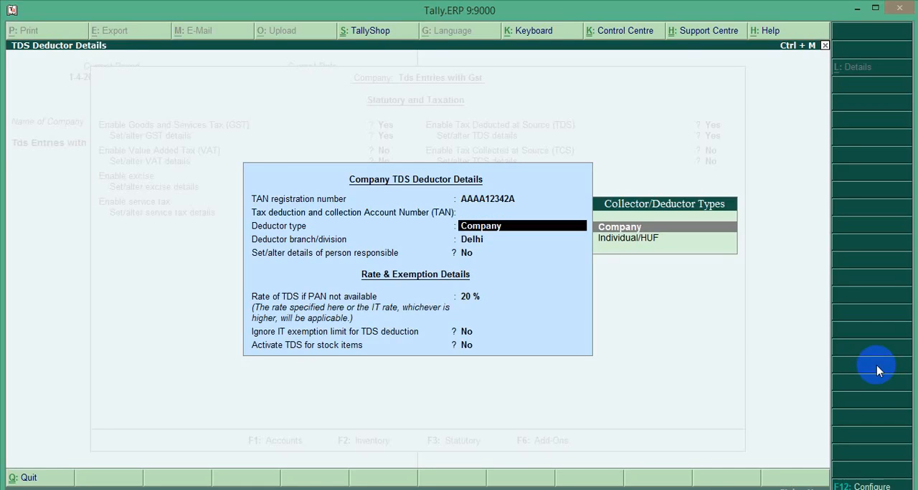
key("Return")
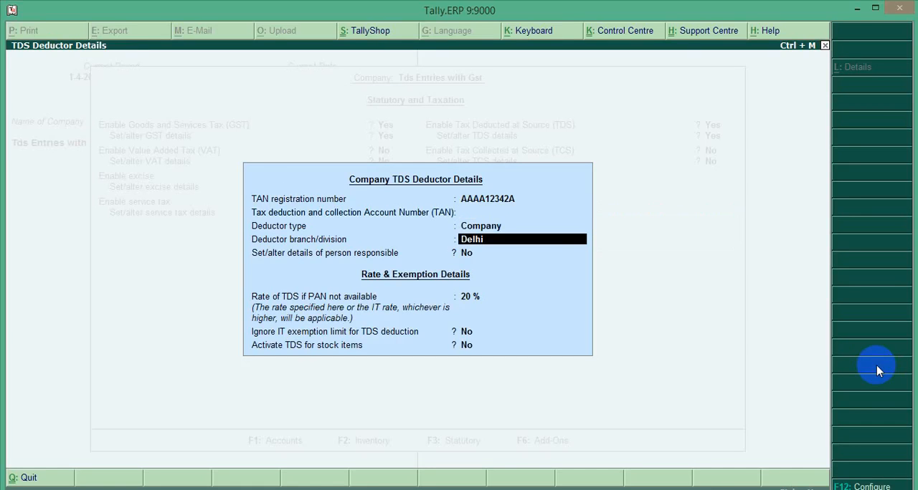
key("Return")
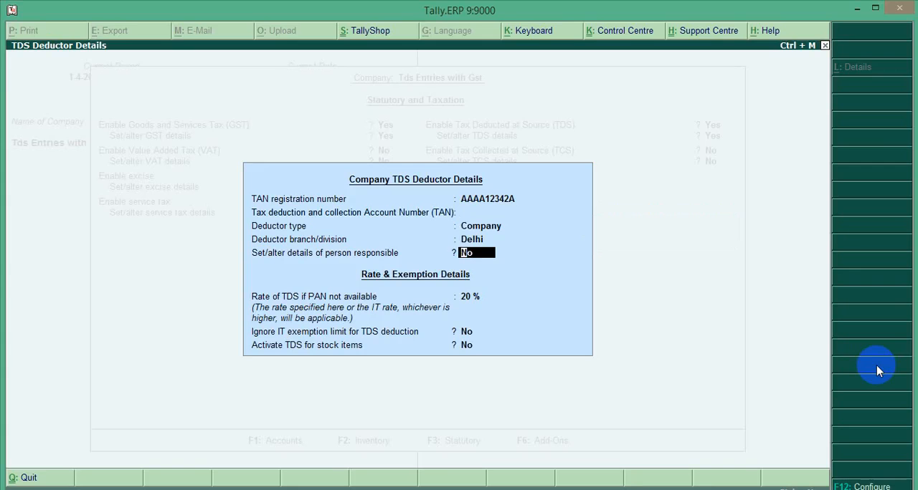
key("Return")
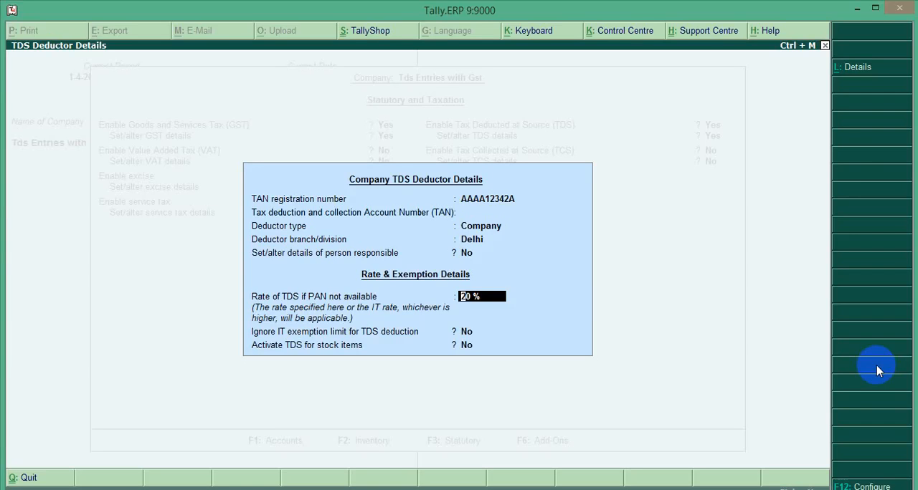
key("Return")
key("Return")
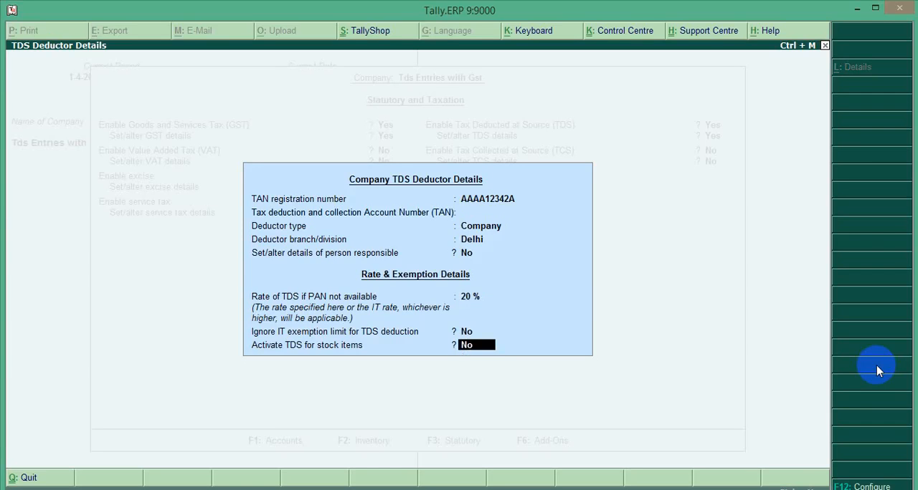
Step: Accept the TDS deductor details, save the statutory and taxation settings, and return to the Gateway of Tally
key("Return")
key("Return")
key("Return")
key("Return")
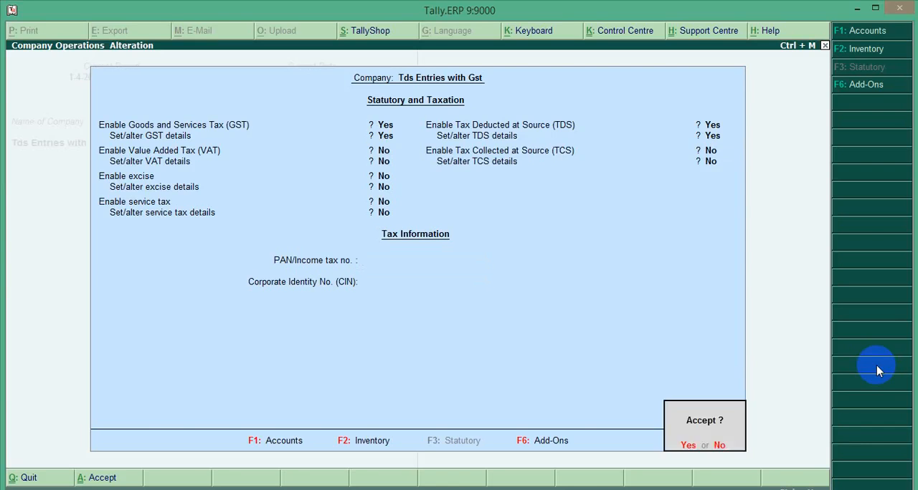
key("Return")
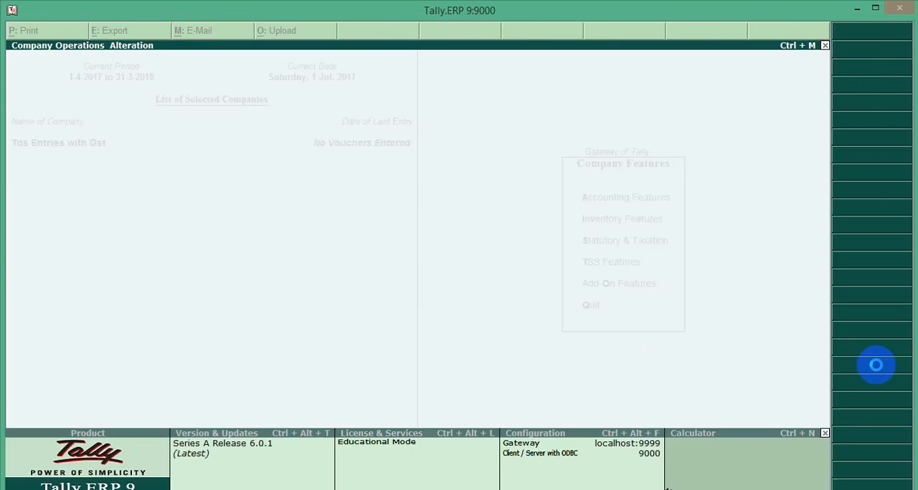
key("Escape")
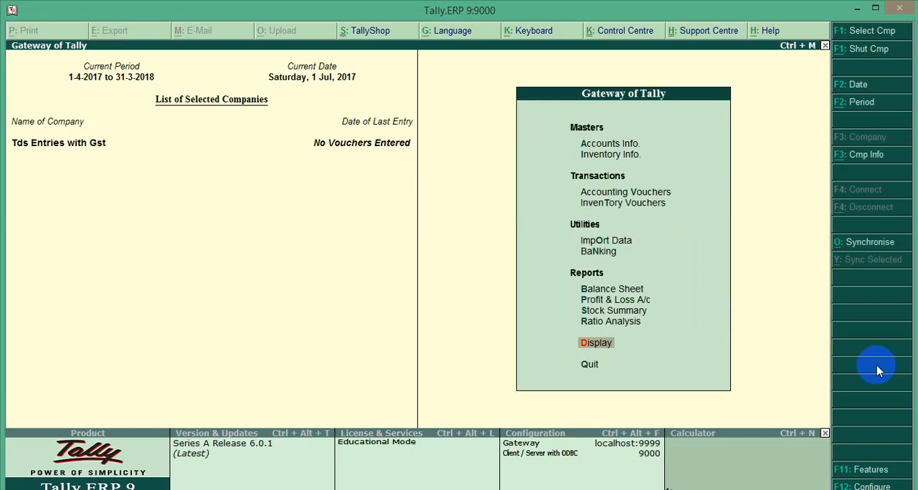
Step: Open a new purchase voucher in accounting invoice mode
key("Up")
key("Up")
key("Up")
key("Up")
key("Up")
key("Up")
key("Up")
key("Up")
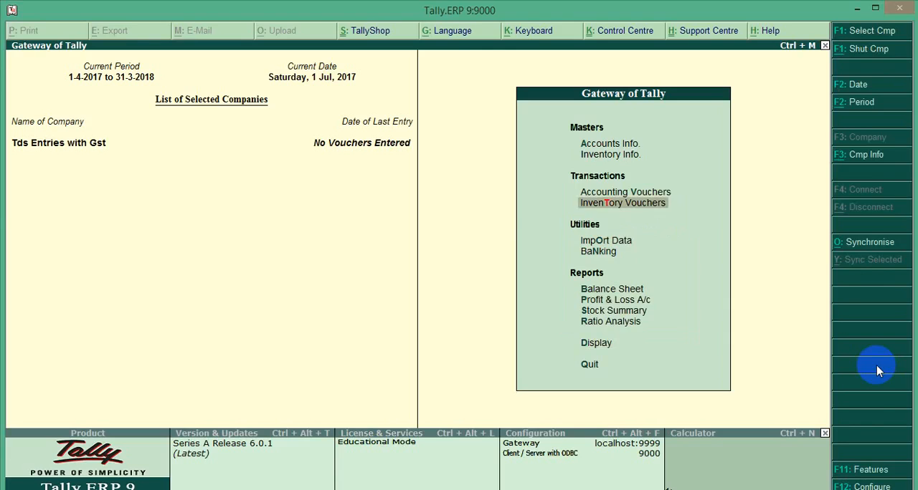
key("Return")
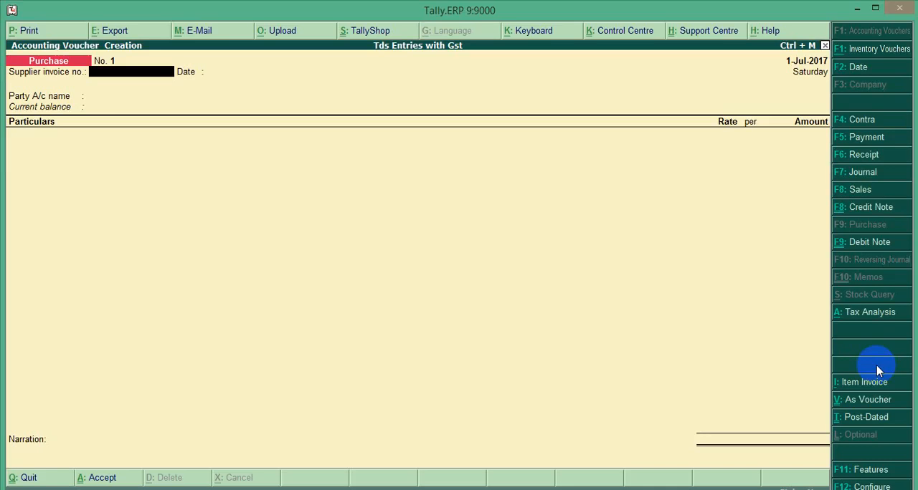
left_click(878, 371)
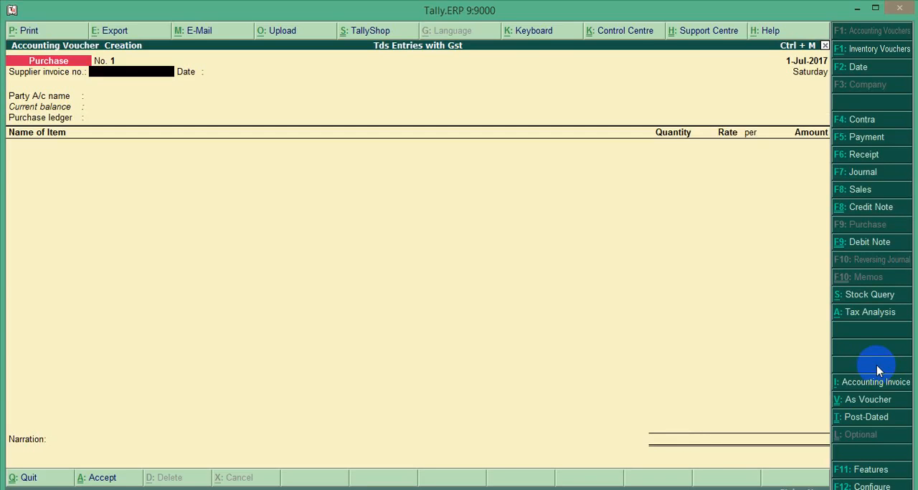
left_click(878, 371)
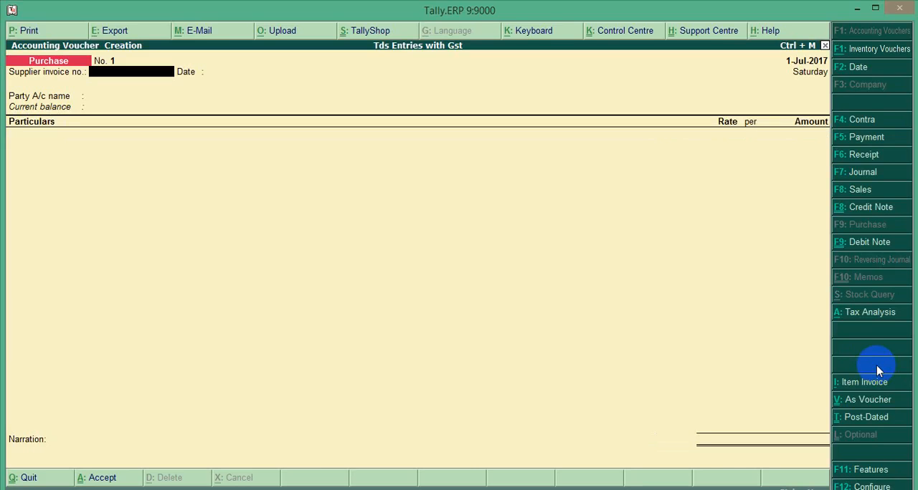
Step: Leave the supplier invoice number and date blank, choose Pranav & Co. as the party account, and dismiss the supplier details
key("Return")
key("Return")
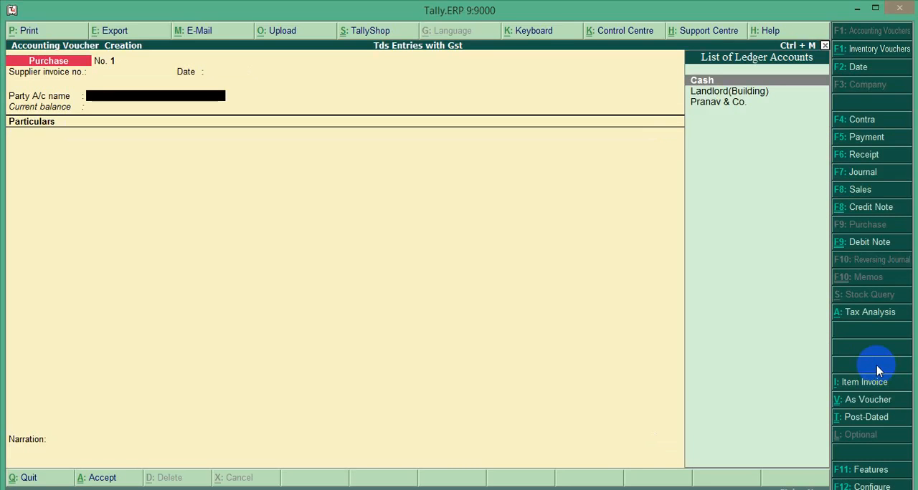
key("Down")
key("Down")
key("Return")
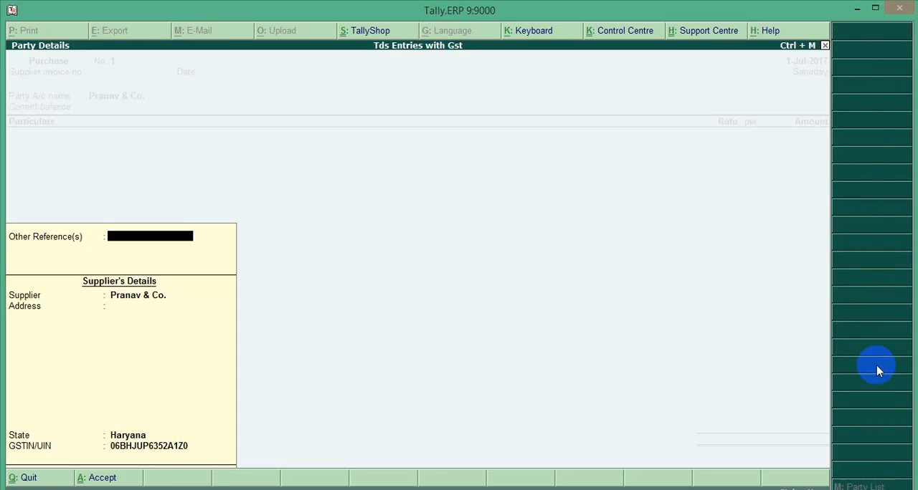
key("Escape")
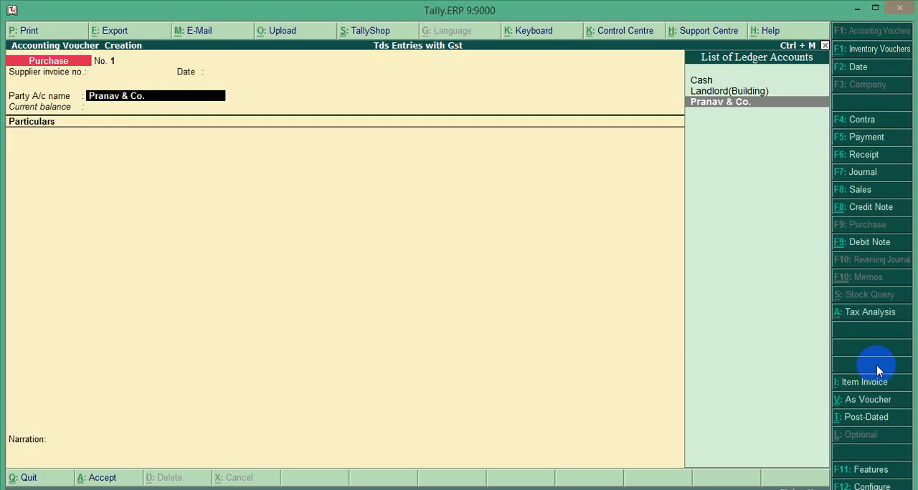
Step: Open the Pranav & Co. ledger for alteration from the voucher and check its group and TDS deduction settings
key("ctrl+Return")
key("Return")
key("Return")
key("Return")
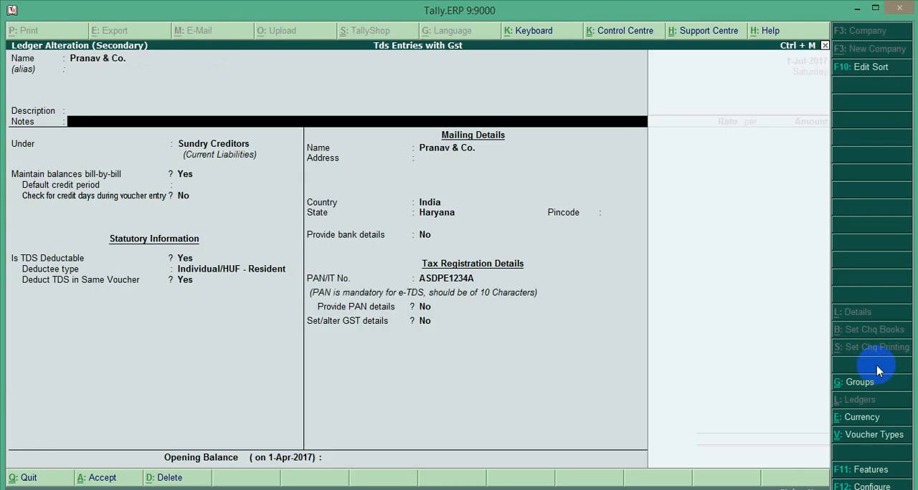
key("Return")
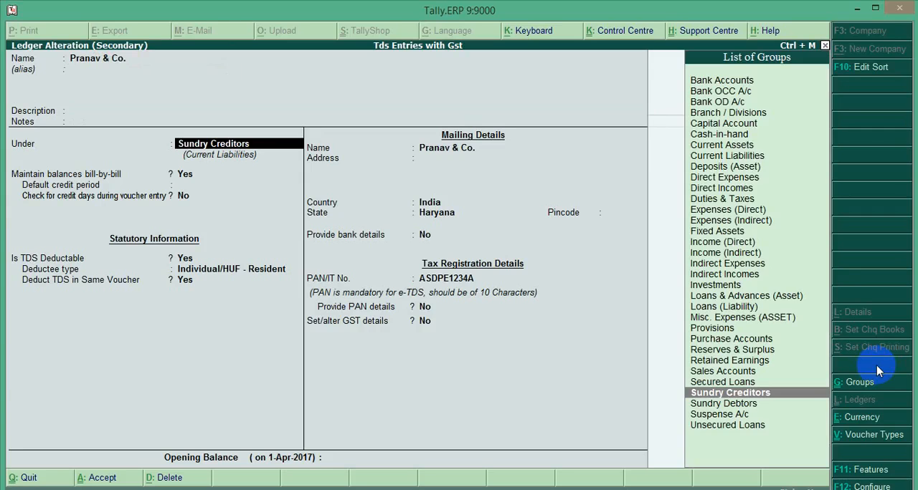
key("Return")
key("Return")
key("Return")
key("Return")
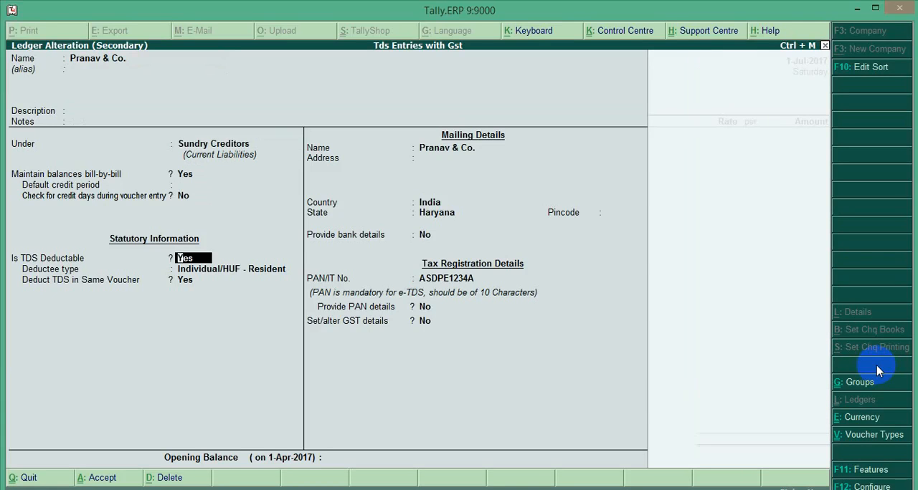
key("Return")
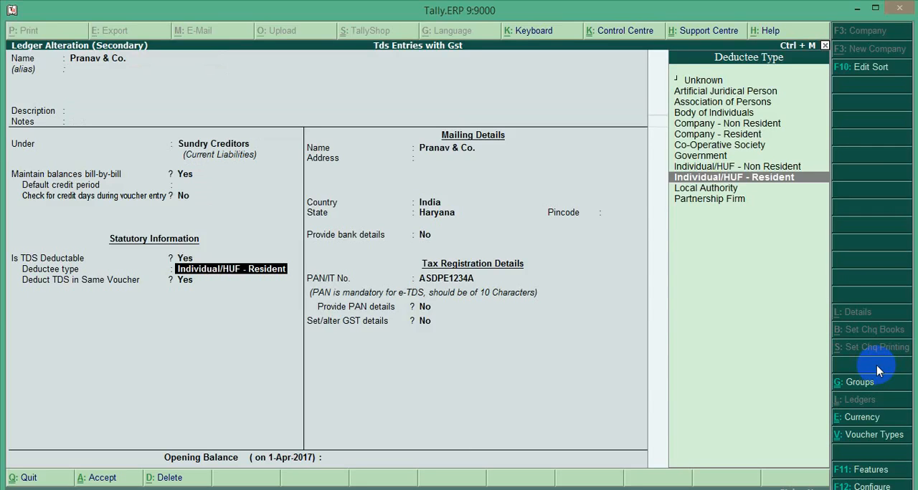
key("Return")
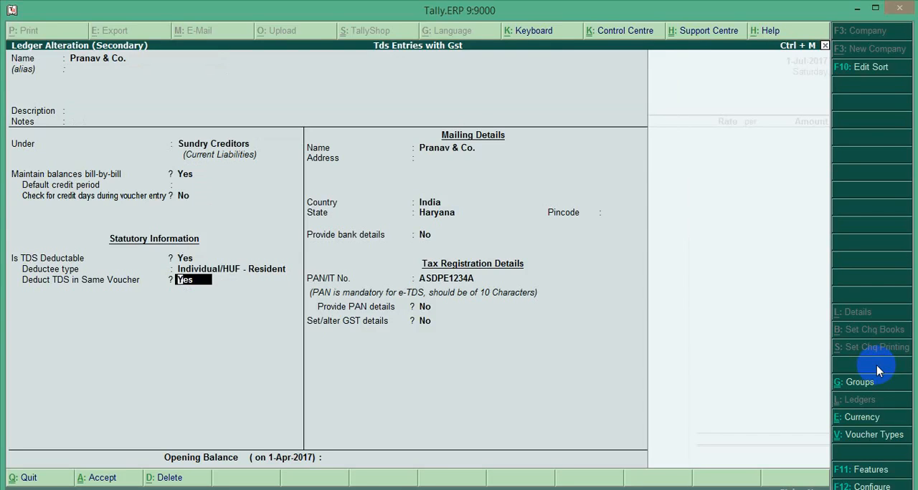
Step: Review the Pranav & Co. ledger's mailing details, state and PAN information
key("Return")
key("Return")
key("Return")
key("Return")
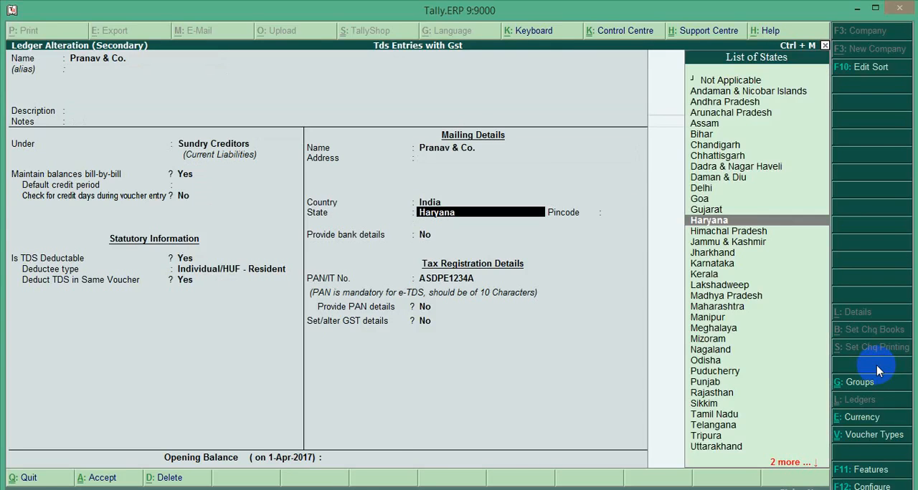
key("Return")
key("Return")
key("Return")
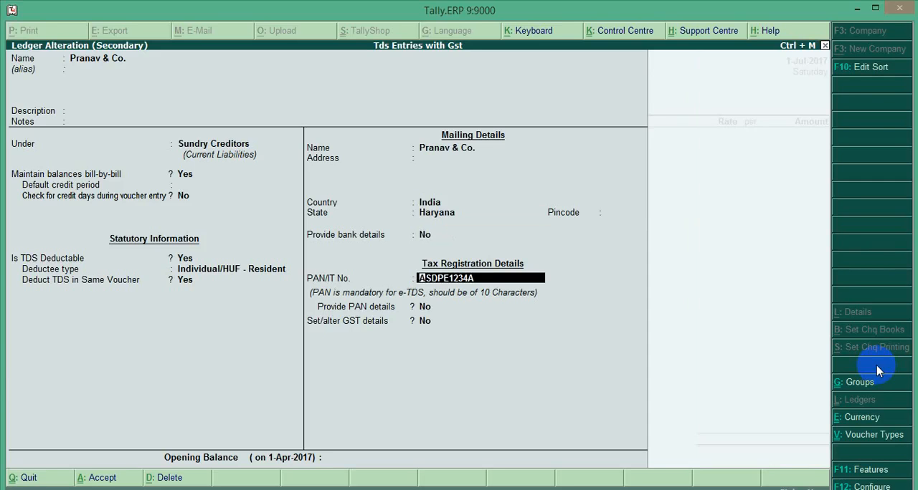
key("Return")
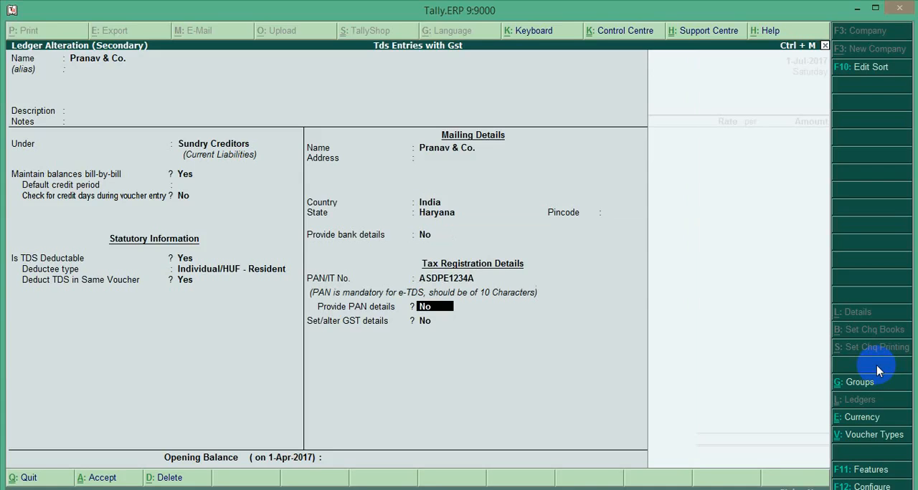
key("Return")
Step: Open the Pranav & Co. ledger's GST details, review the registration type, GSTIN and party type, and save the ledger to return to the voucher
key("Return")
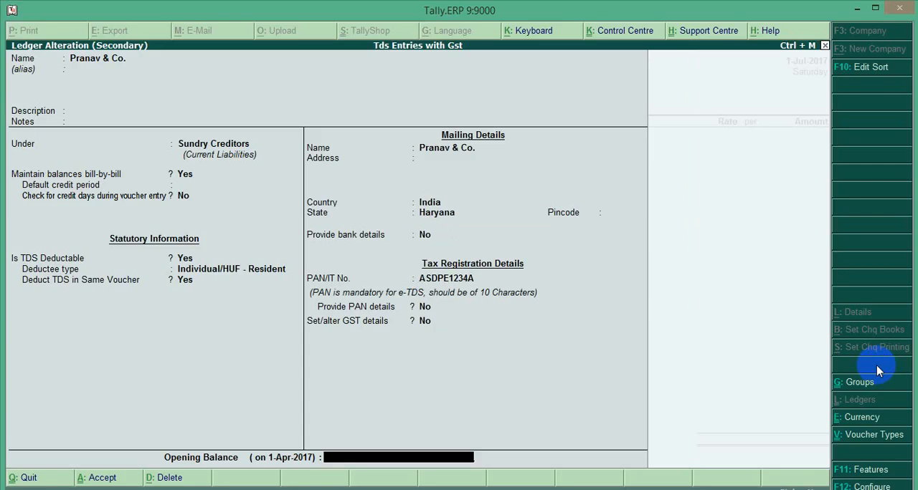
key("BackSpace")
type("y")
key("Return")
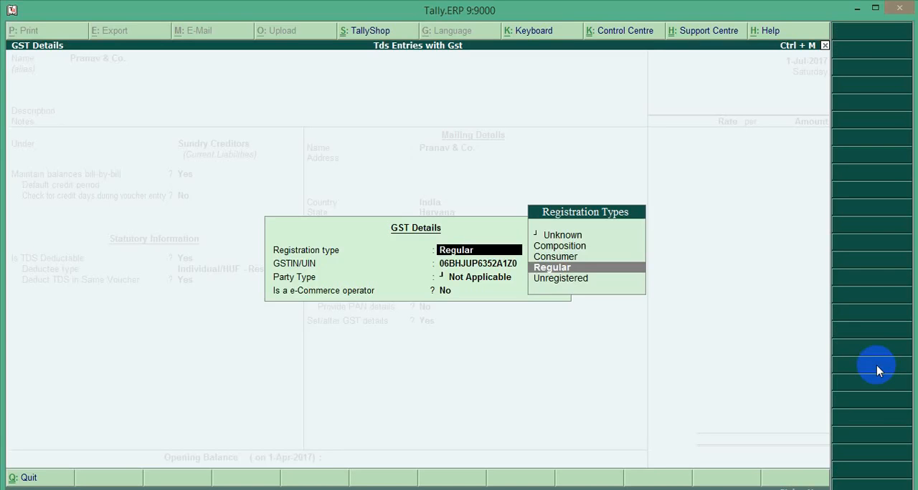
key("Return")
key("Return")
key("Return")
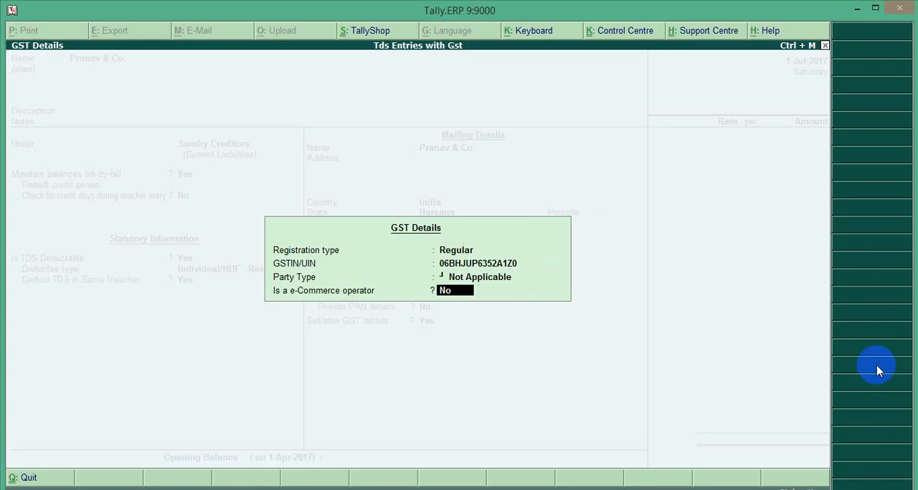
key("Return")
key("Return")
key("Return")
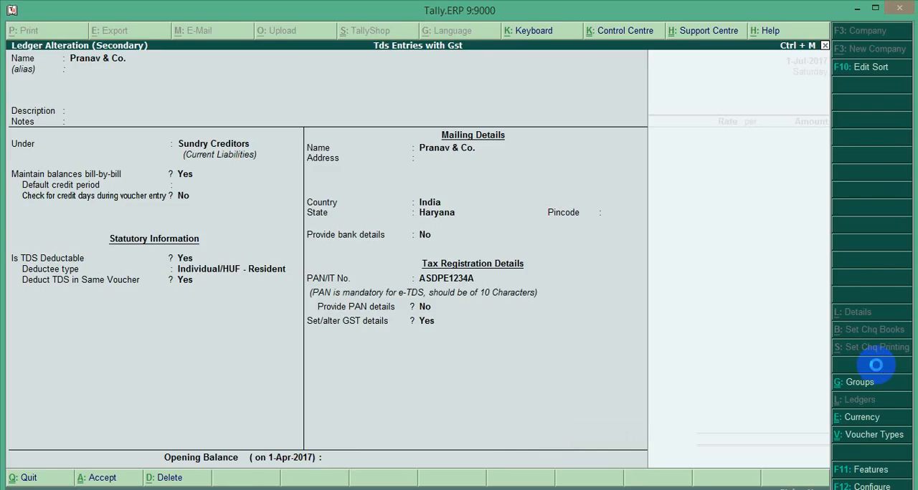
key("Return")
key("Return")
key("Return")
key("Return")
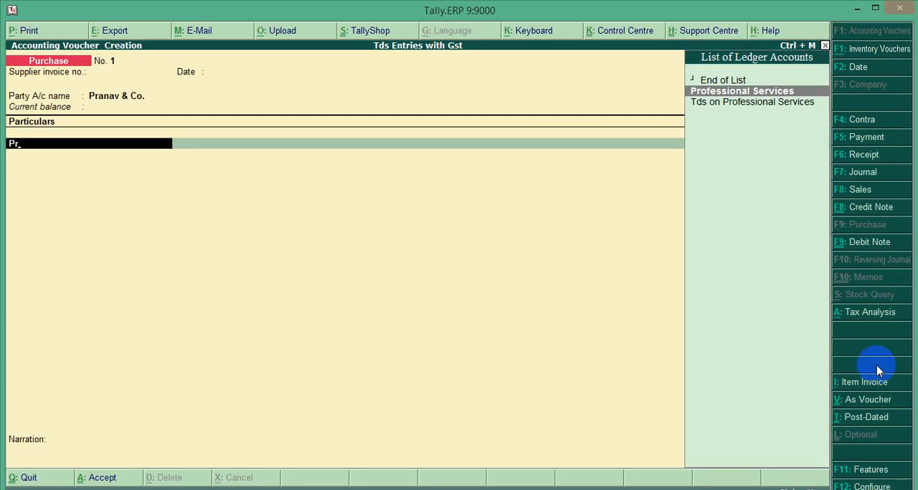
Step: Choose Professional Services as the first particulars ledger and open it for alteration to check its group and GST applicability
key("Return")
key("BackSpace")
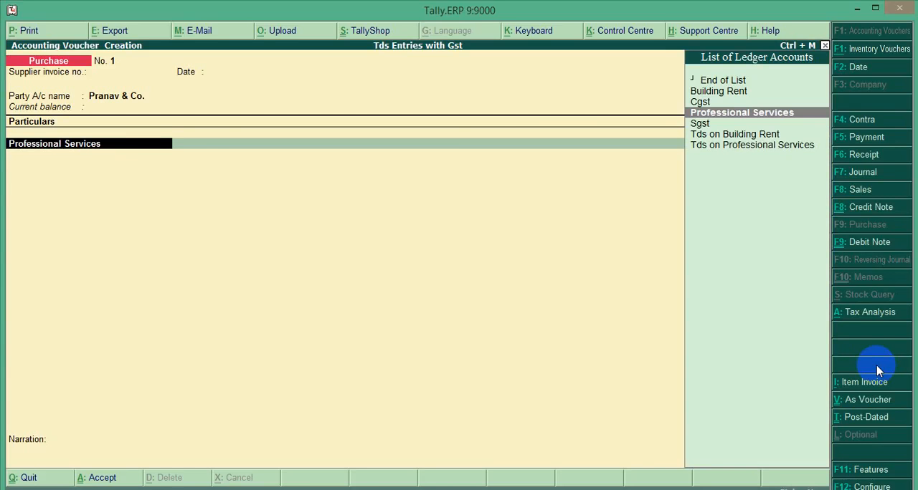
key("ctrl+Return")
key("Return")
key("Return")
key("Return")
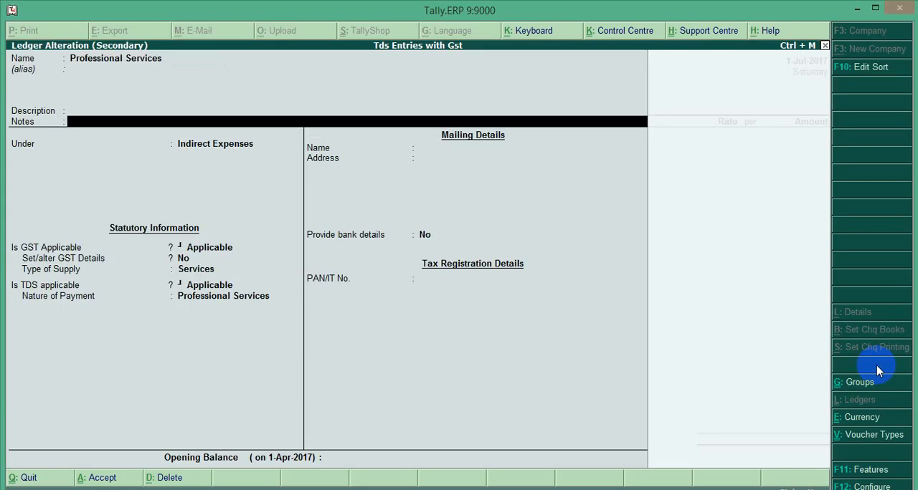
key("Return")
key("Return")
key("Return")
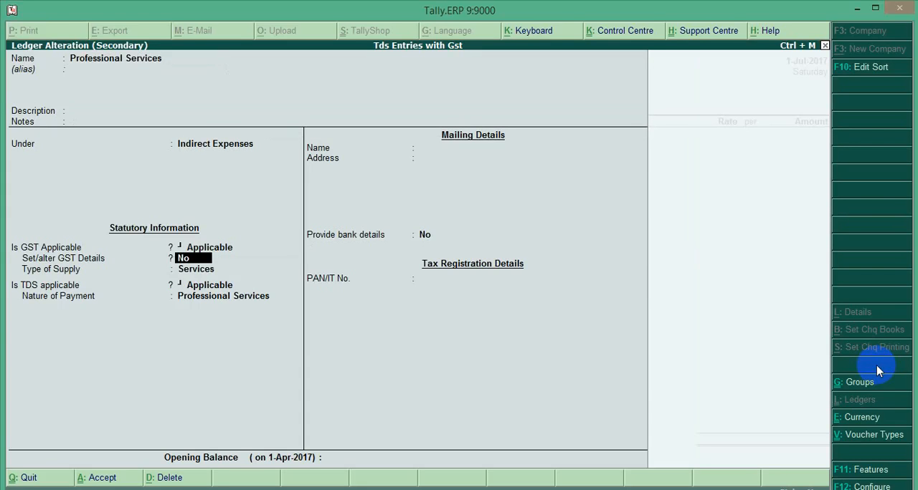
Step: Open the Professional Services ledger's GST details, review its HSN/SAC entry, and keep Purchase Taxable as the nature of transaction
type("y")
key("Return")
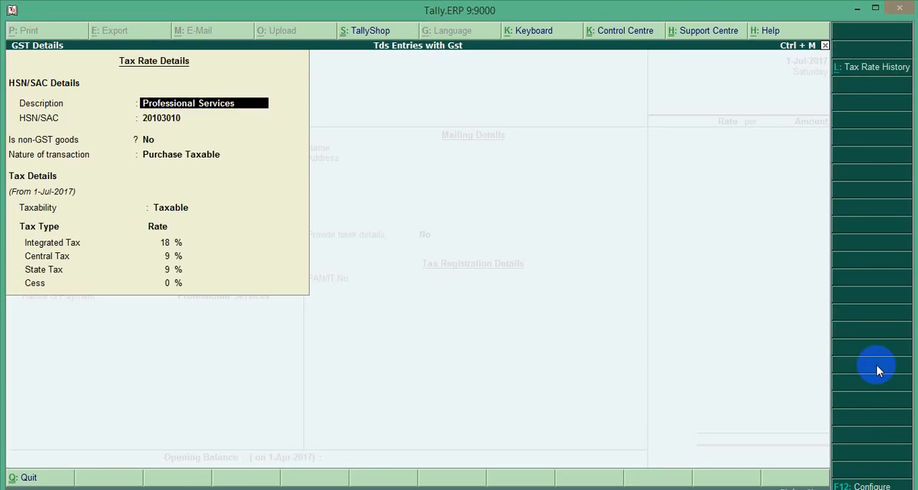
key("Return")
key("Return")
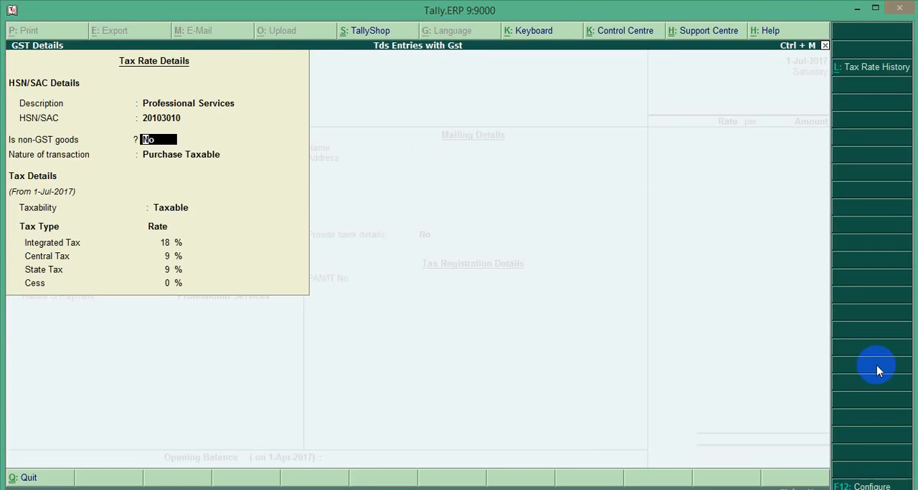
key("Return")
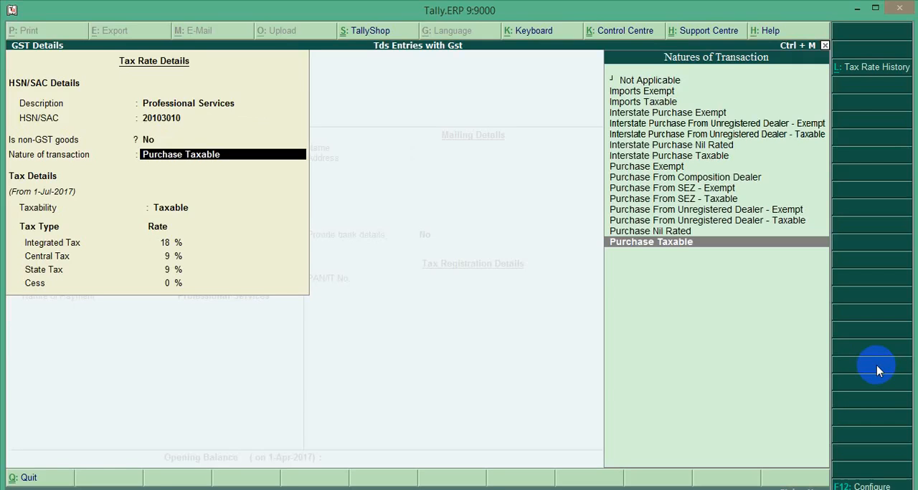
key("Up")
key("Up")
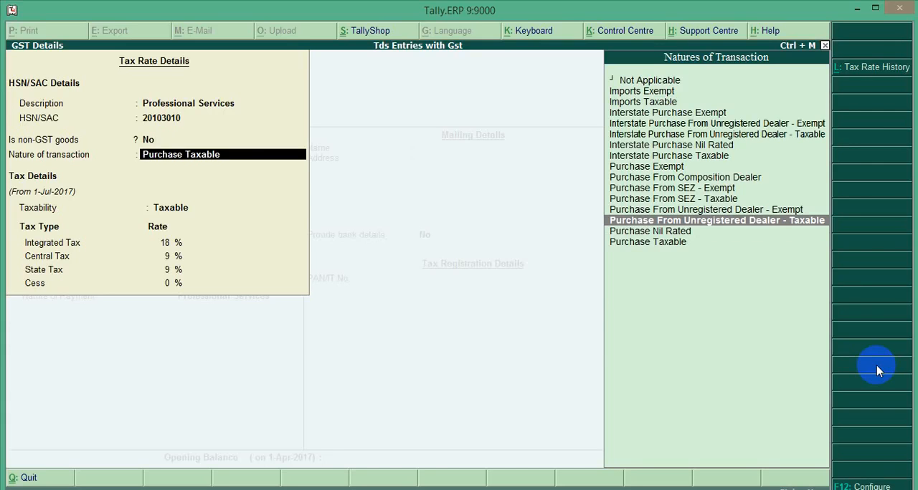
key("Down")
key("Down")
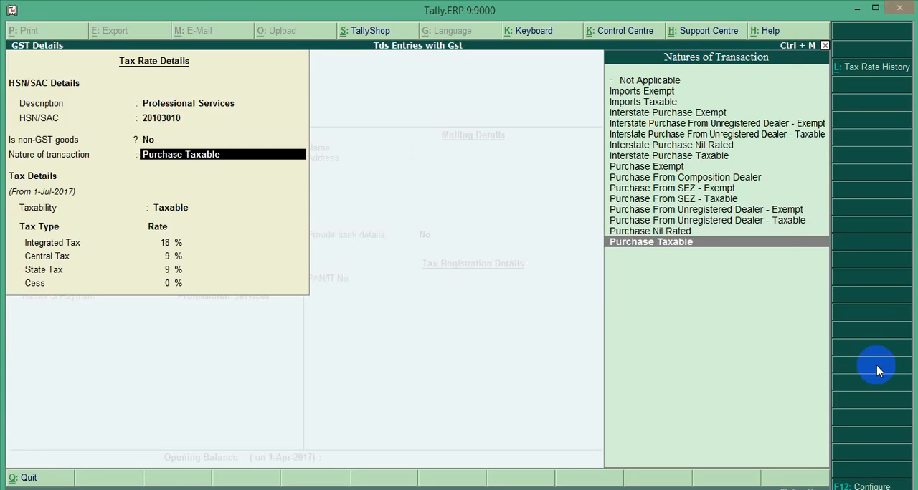
key("Return")
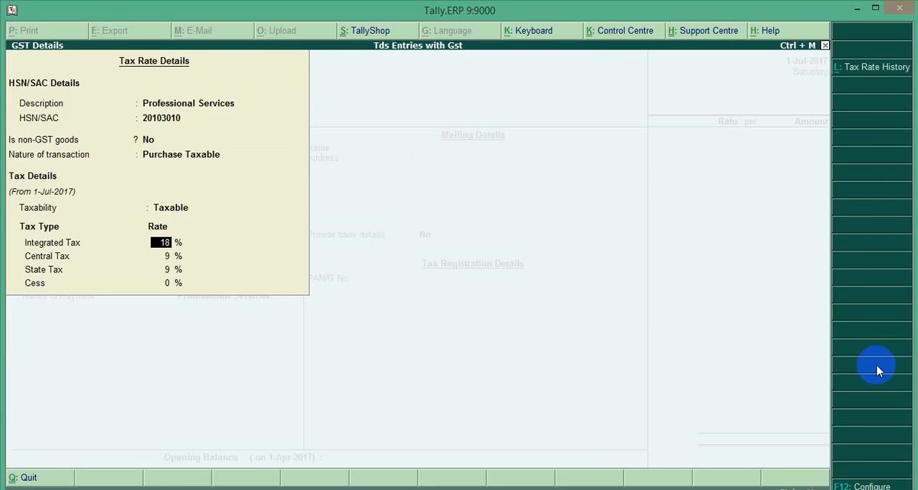
Step: Check the integrated, central and state tax rates, accept the GST details, and keep Services as supply type and TDS as applicable
key("Return")
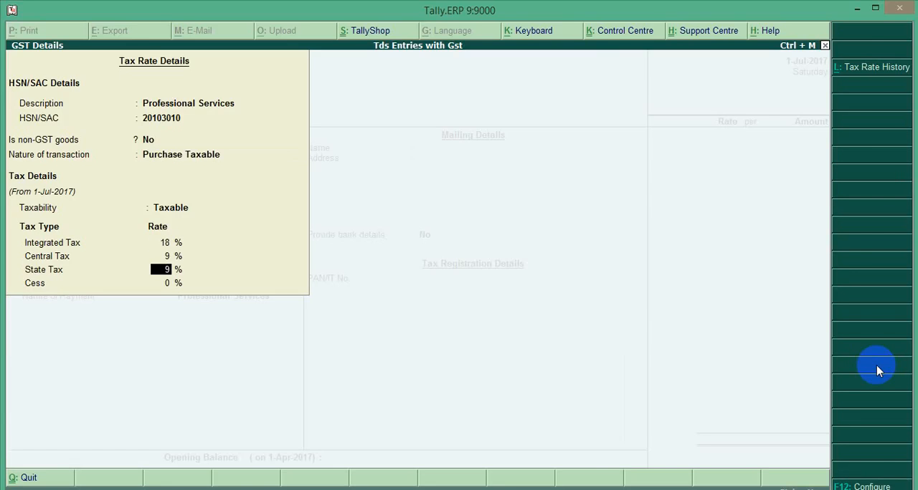
key("Return")
key("Return")
key("Return")
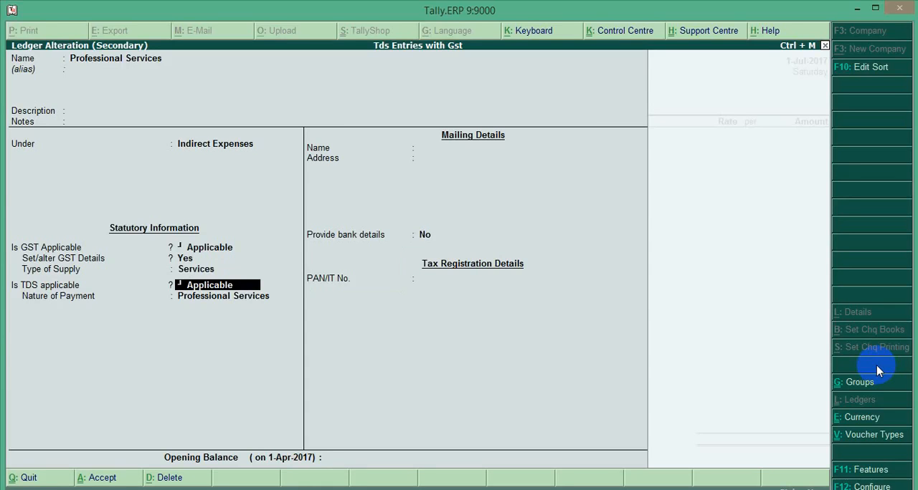
key("Return")
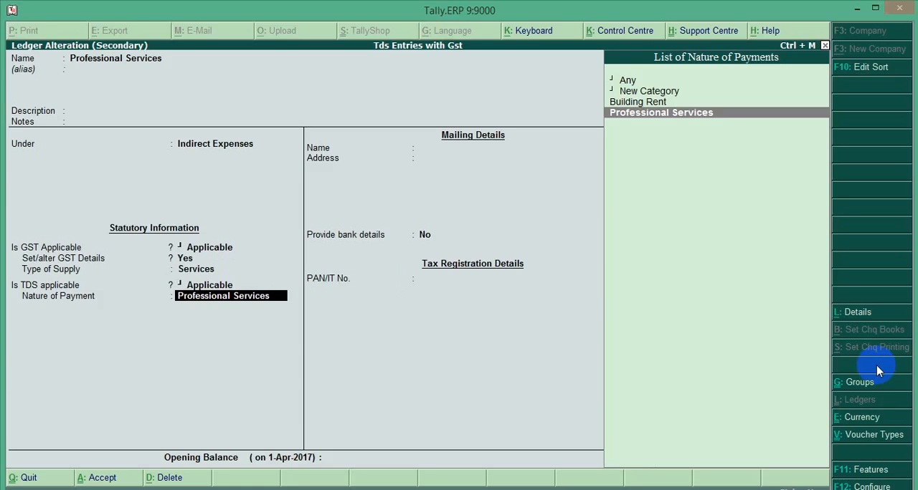
Step: Open a blank TDS nature of payment form through New Category, cancel it, and reselect Professional Services as the nature of payment
key("Up")
key("Up")
key("Return")
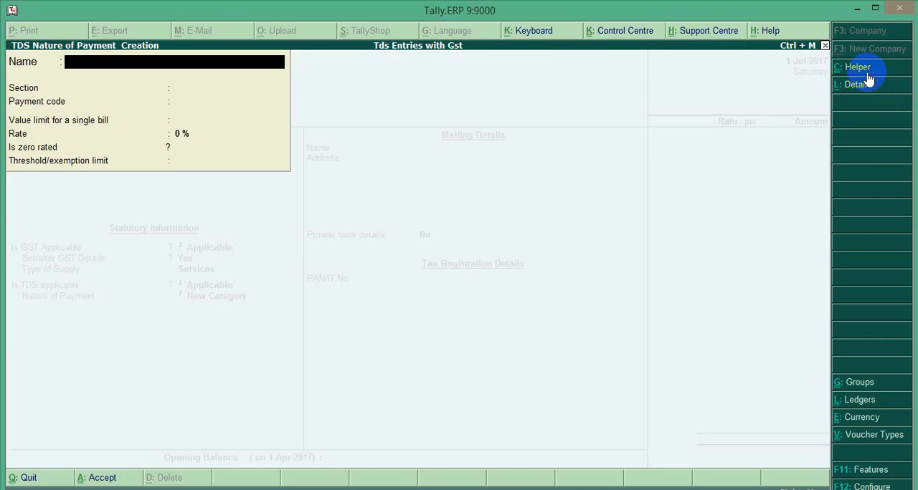
key("Escape")
key("y")
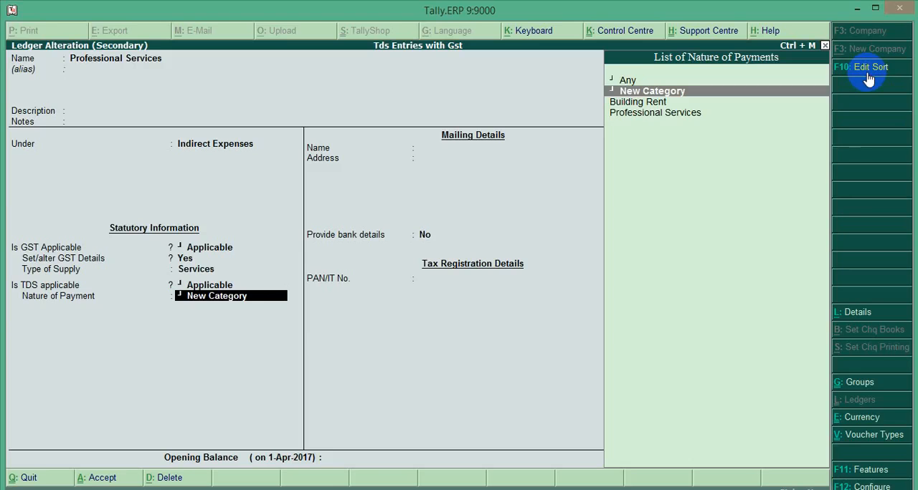
key("Down")
key("Down")
key("Return")
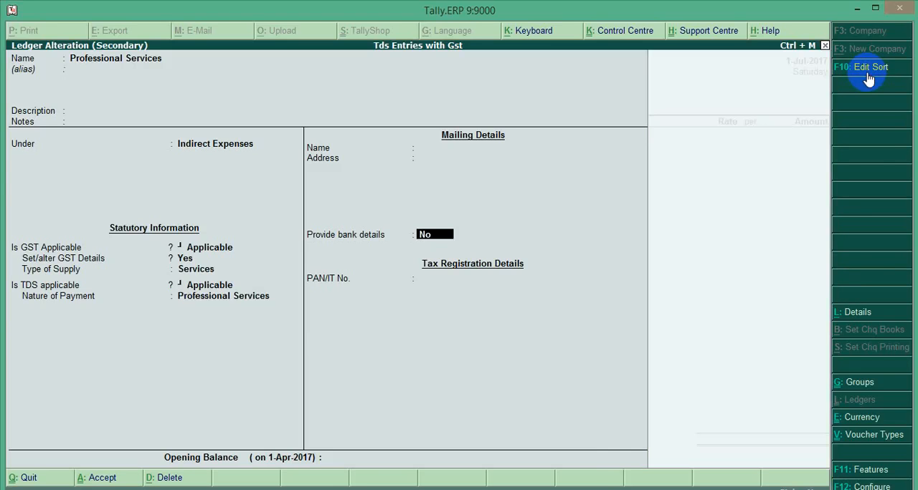
Step: Open the Professional Services nature of payment for alteration, review its section, rate and threshold limit, and accept it
key("BackSpace")
key("ctrl+Return")
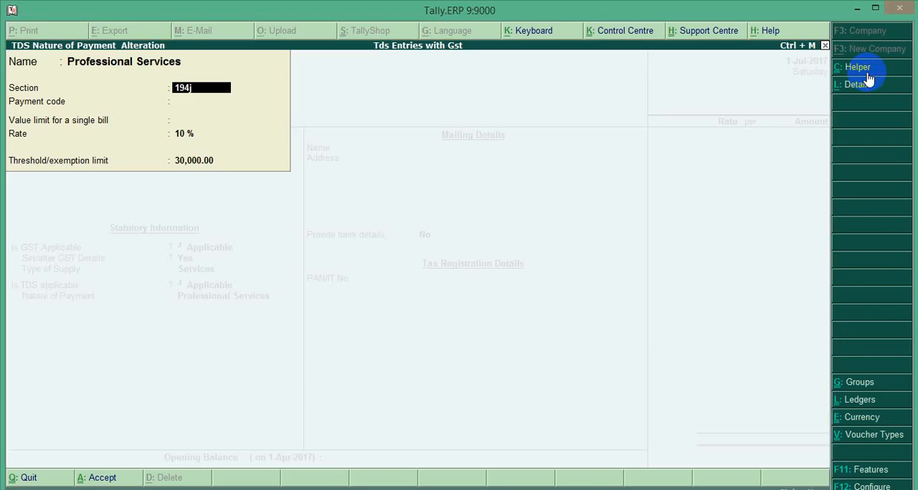
key("Return")
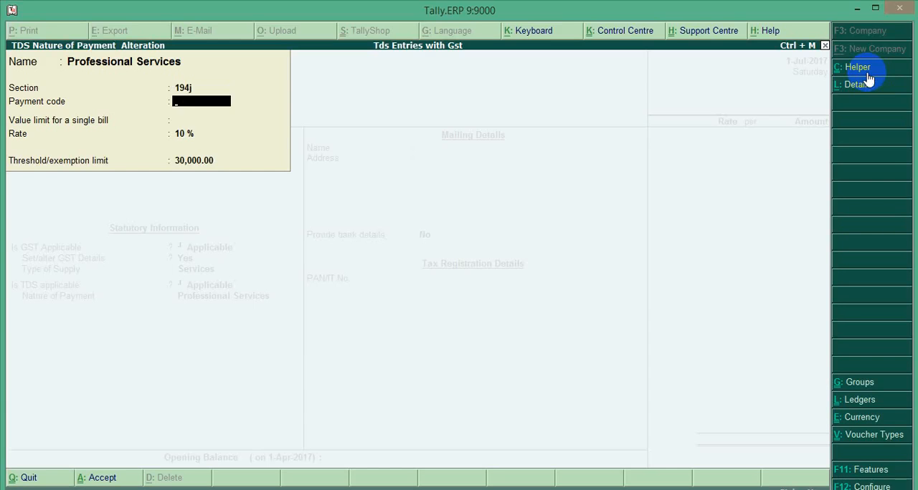
key("Return")
key("Return")
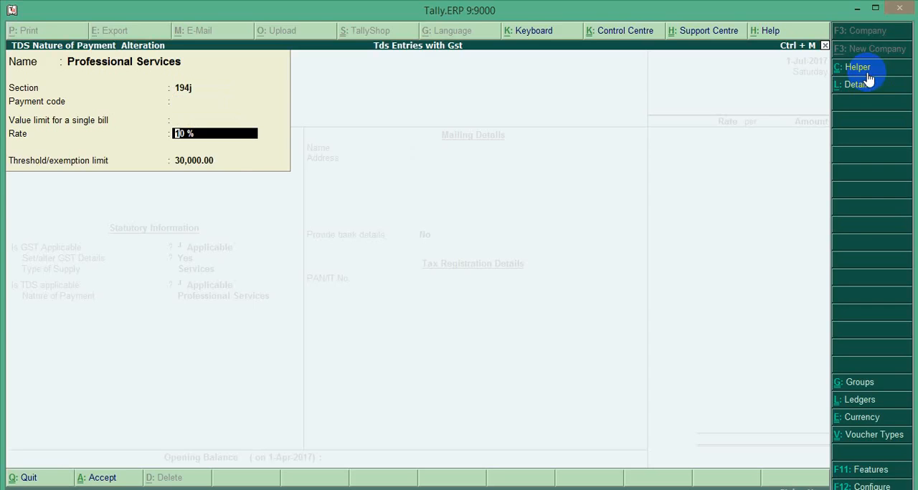
key("Return")
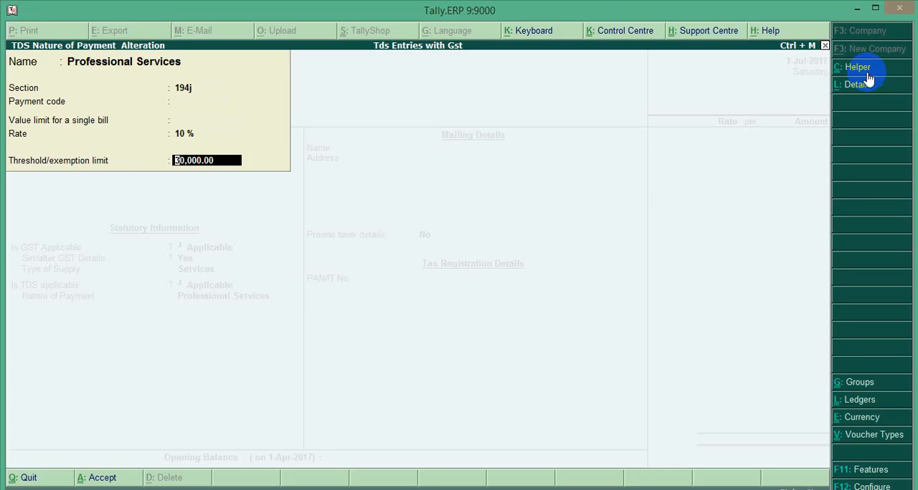
key("Return")
key("Return")
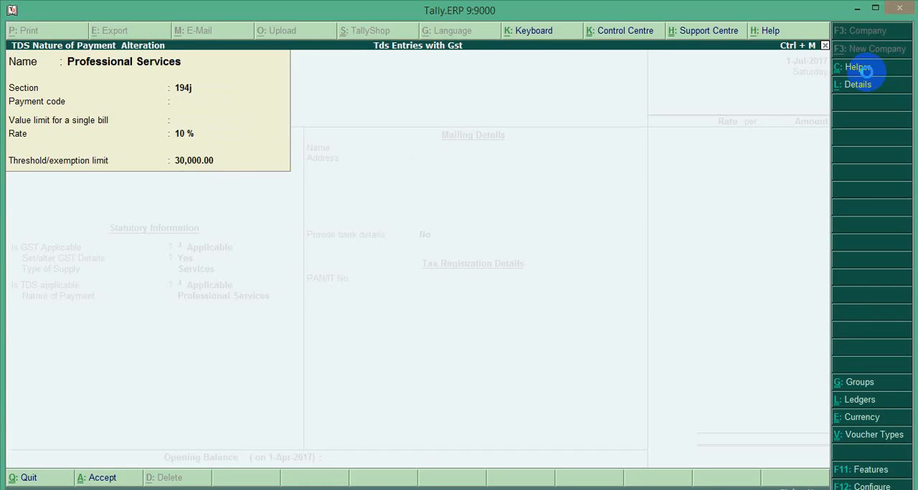
Step: Save the Professional Services ledger and enter 50,000 as its amount in the purchase voucher
key("Return")
key("Return")
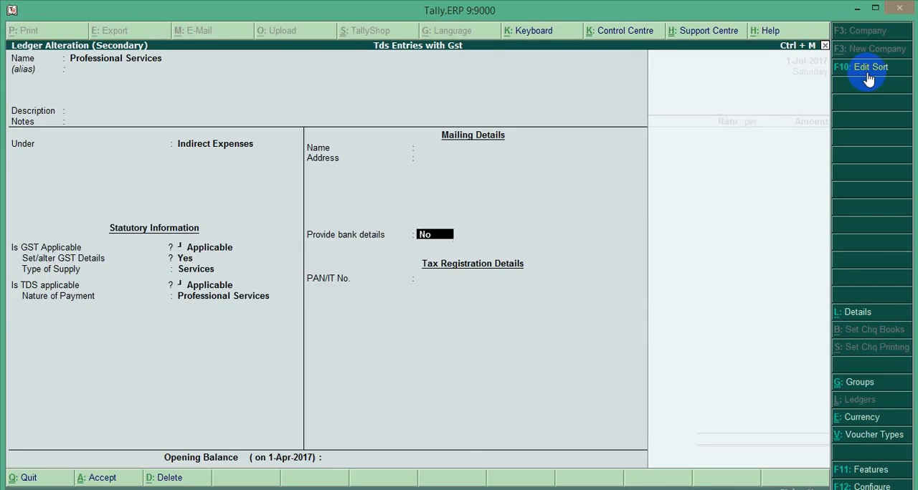
key("Return")
key("Return")
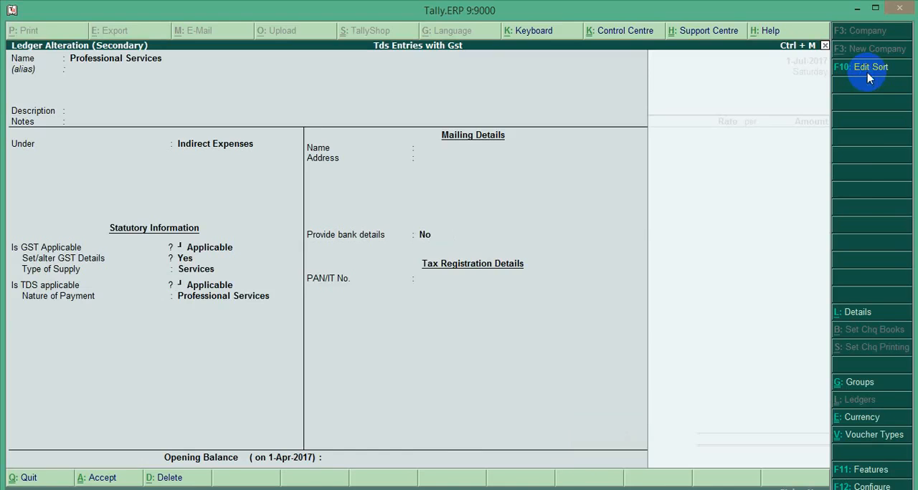
type("50000")
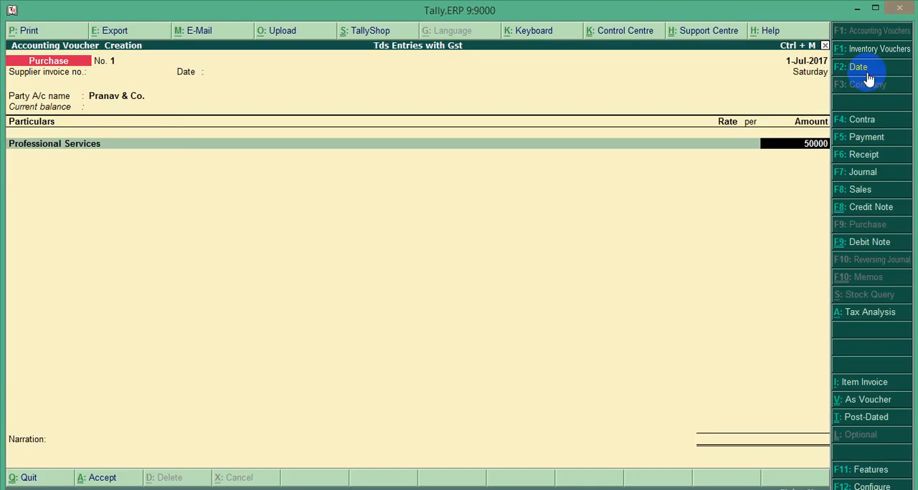
key("Return")
key("Return")
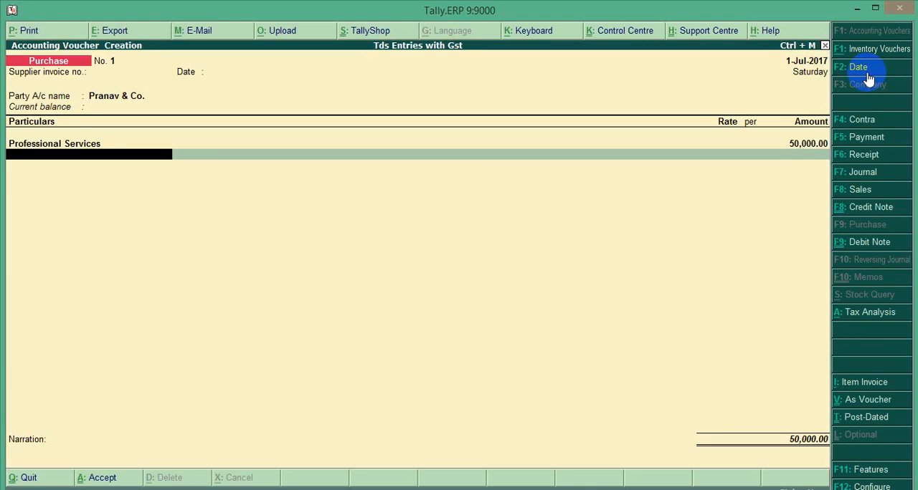
Step: Add the Cgst ledger below Professional Services in the purchase voucher with its automatically calculated amount
type("Cgst")
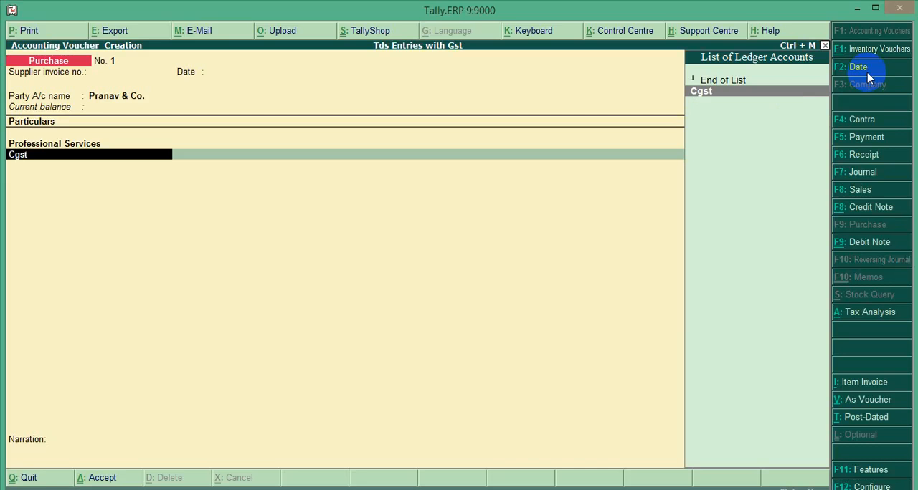
key("BackSpace")
key("Return")
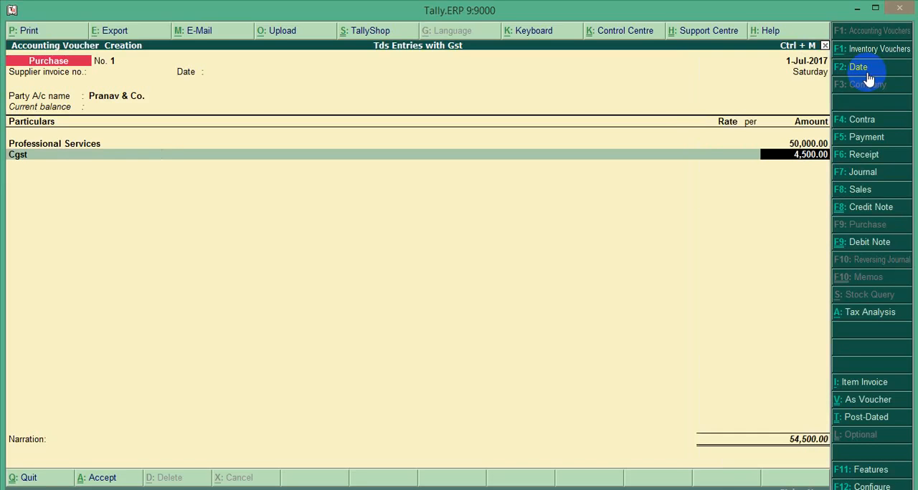
Step: Open the Cgst ledger for alteration, review its group, duty type, tax type, calculation percentage and TDS applicability, and save it
key("BackSpace")
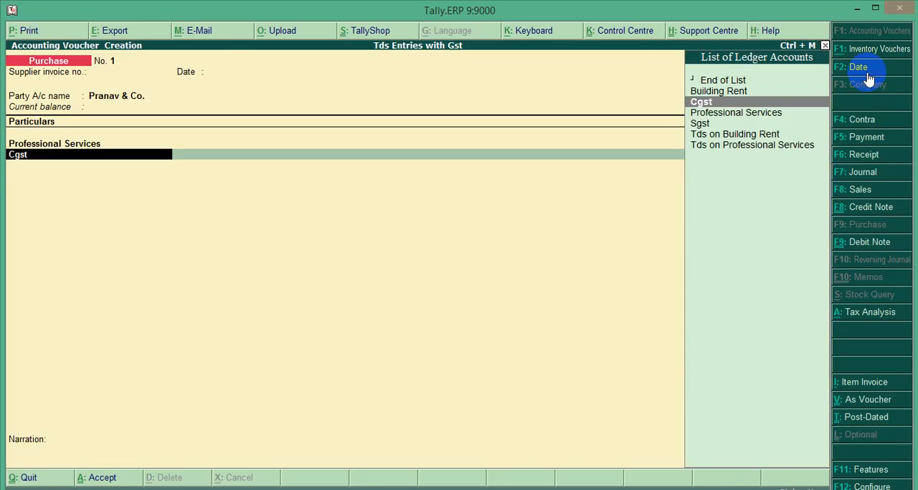
key("ctrl+Return")
key("Return")
key("Return")
key("Return")
key("Return")
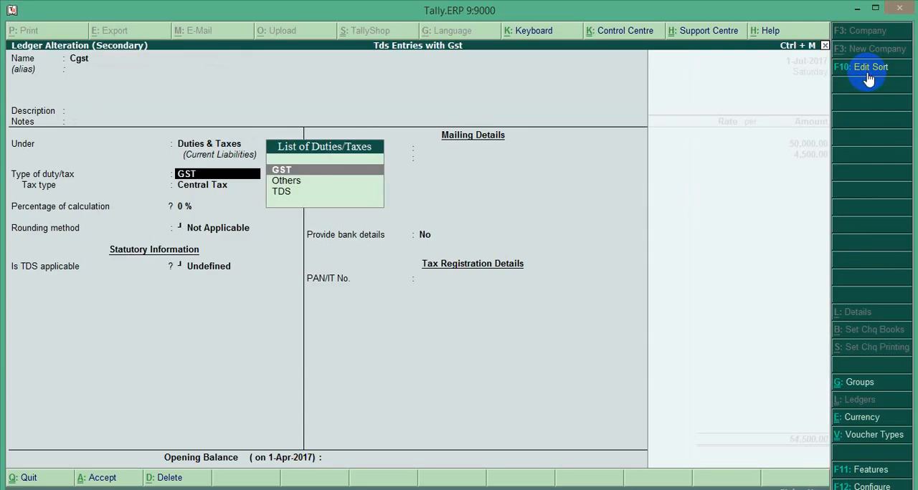
key("Return")
key("Return")
key("Return")
key("Return")
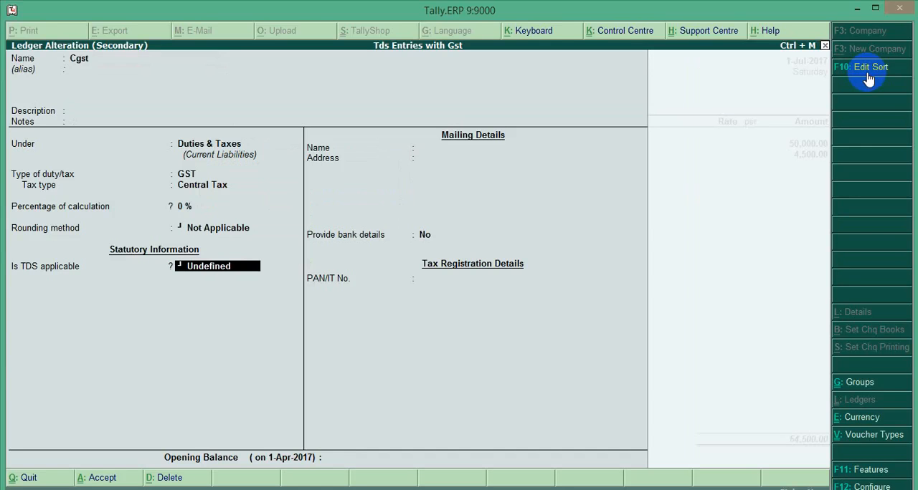
key("Return")
key("Return")
key("Return")
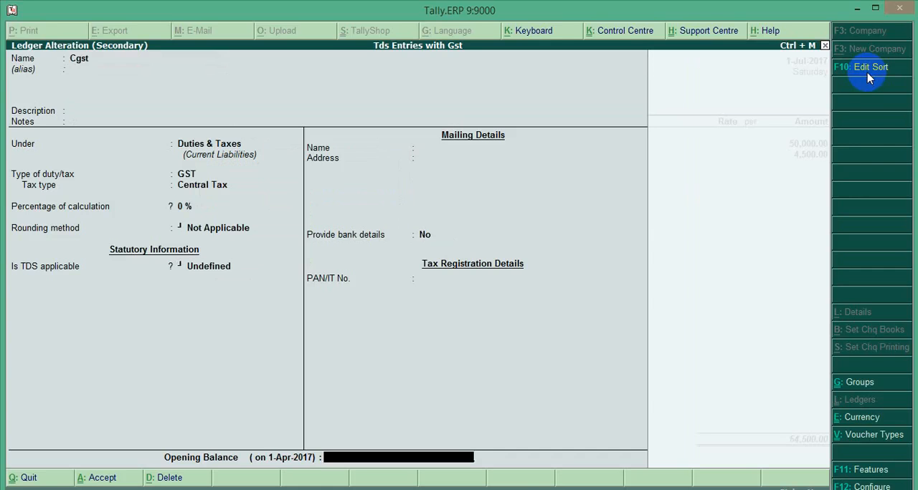
key("Return")
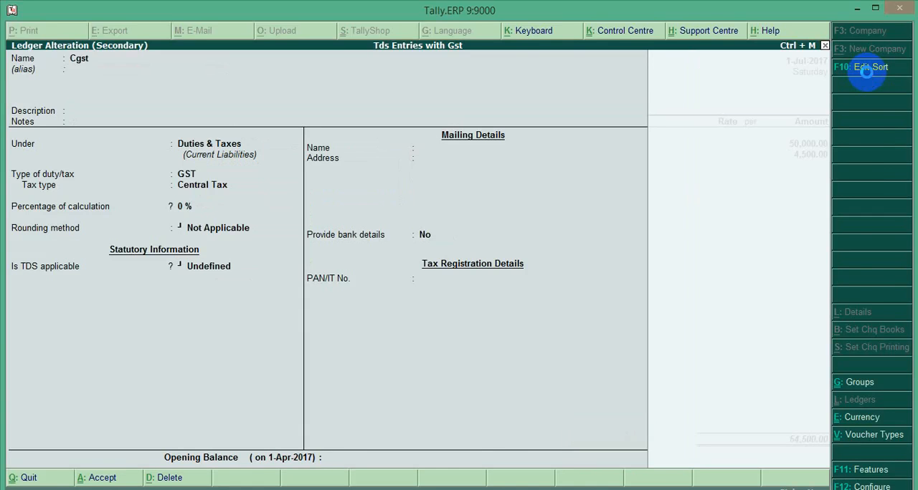
Step: Accept the Cgst ledger and add the Sgst ledger below Cgst in the purchase voucher with its automatically calculated amount
key("Return")
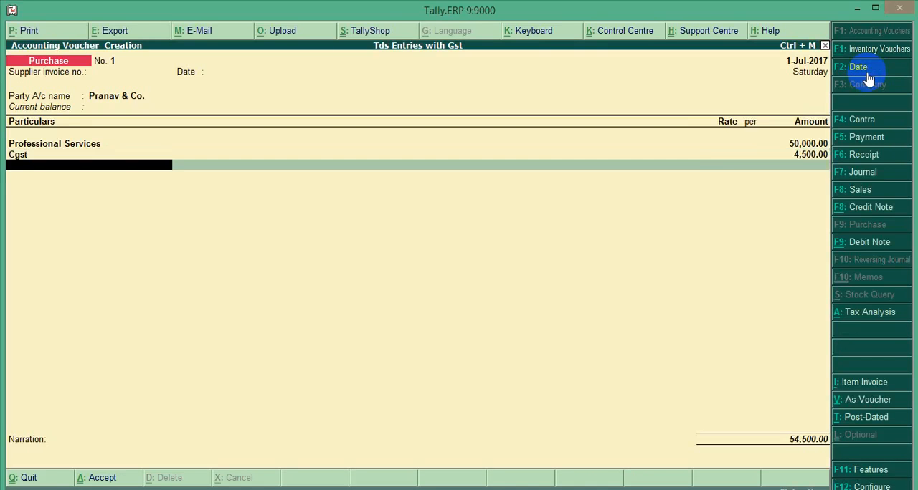
type("Sgst")
key("Return")
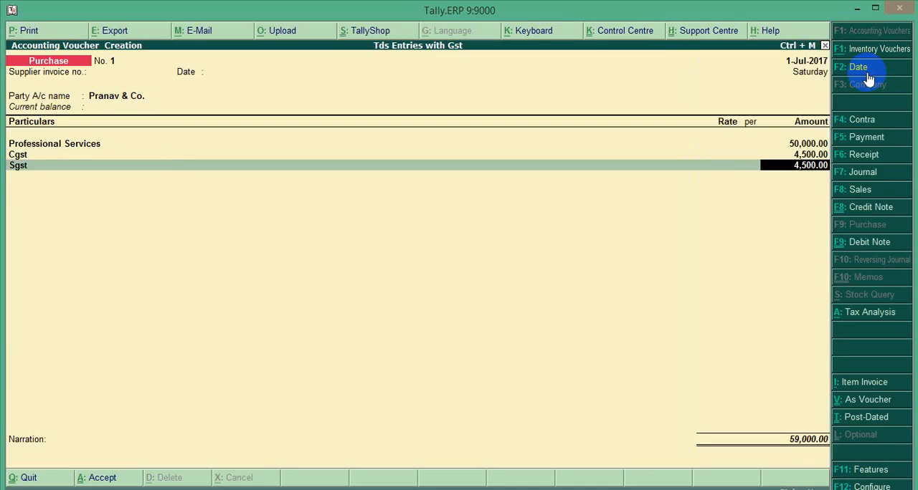
Step: Open the Sgst ledger for alteration, review its group, duty type, tax type, calculation percentage and TDS applicability, and save it
key("BackSpace")
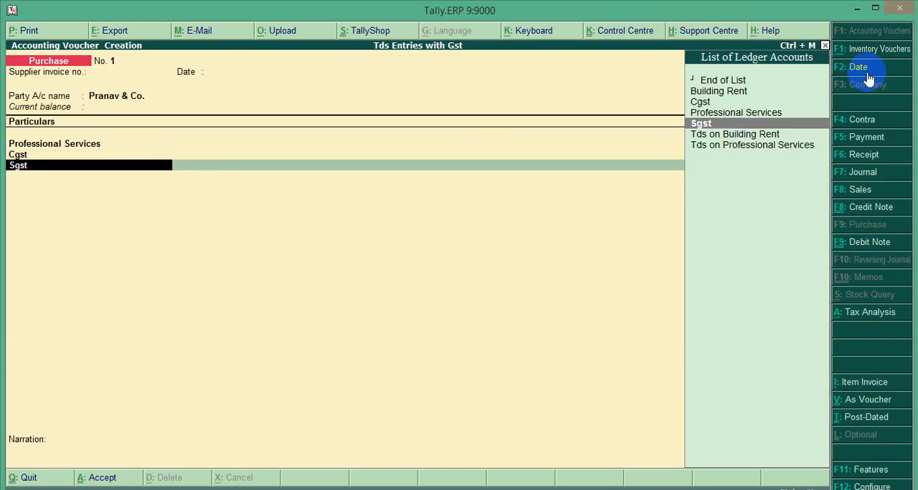
key("ctrl+Return")
key("Return")
key("Return")
key("Return")
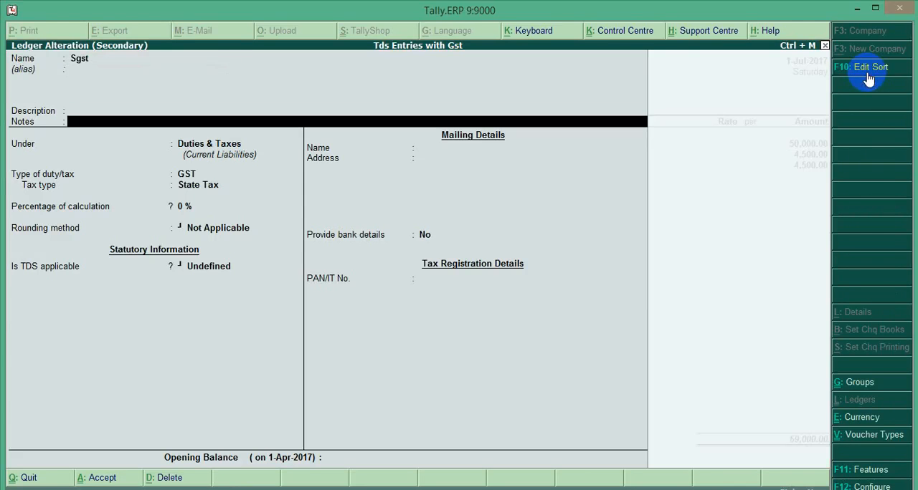
key("Return")
key("Return")
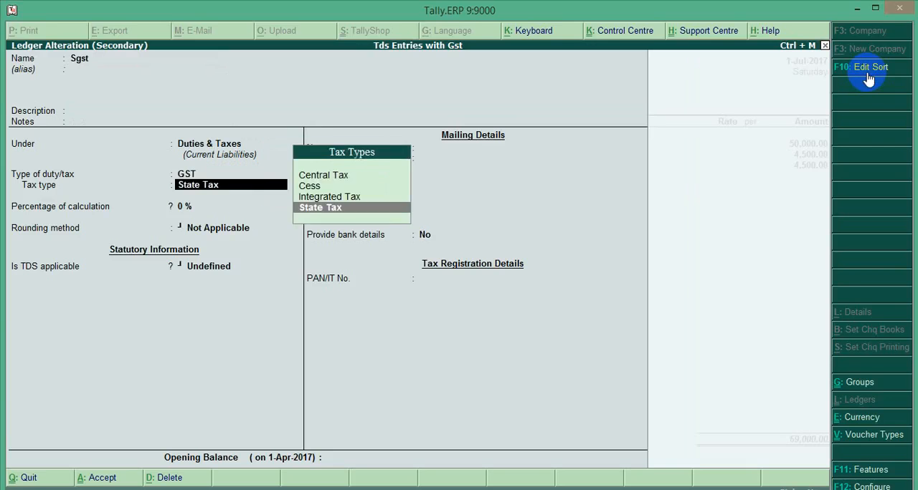
key("Return")
key("Return")
key("Return")
key("Return")
key("Return")
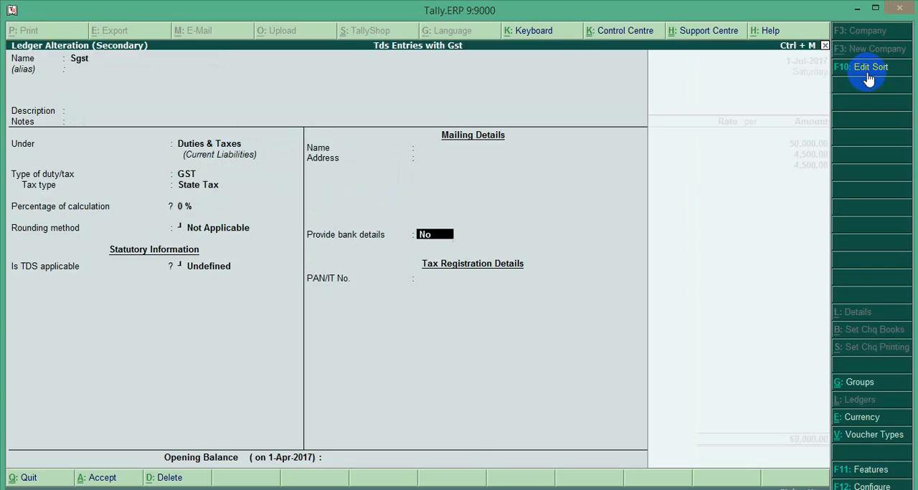
key("Return")
key("Return")
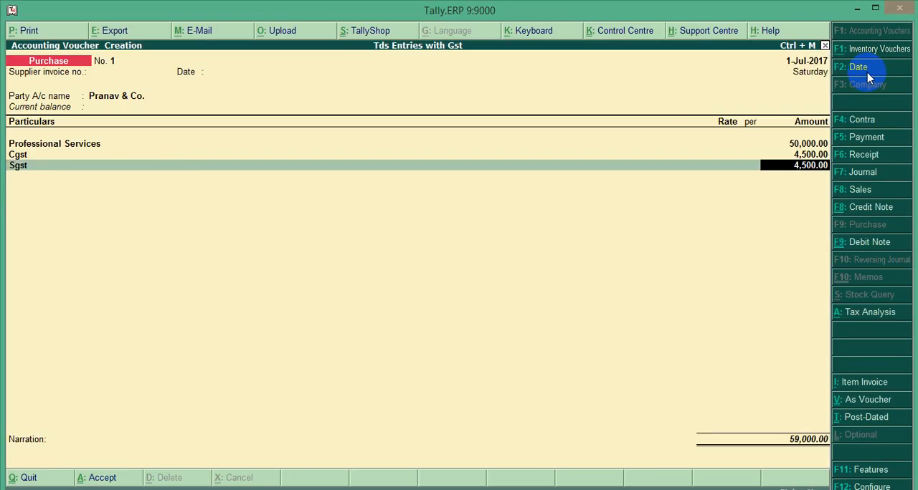
Step: Add the Tds on Professional Services ledger below Sgst in the purchase voucher with its automatically calculated deduction
type("Tds")
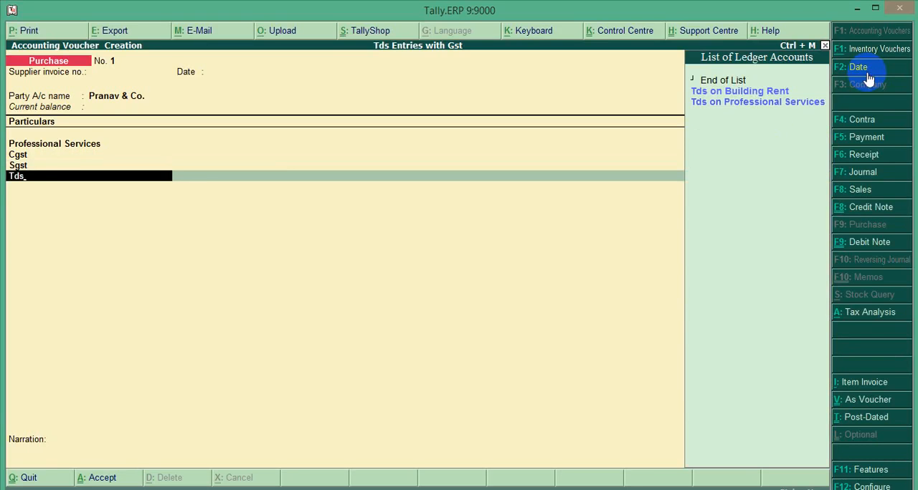
key("Down")
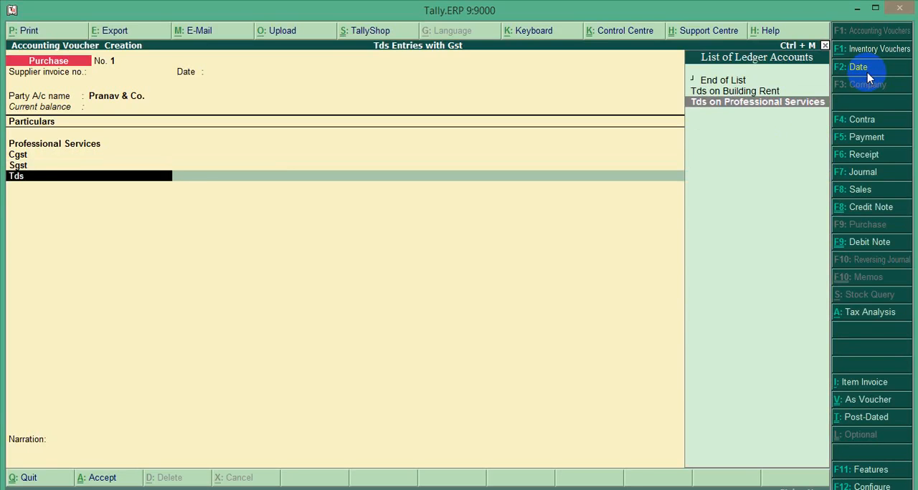
key("Return")
Step: Open the Tds on Professional Services ledger for alteration, review its group, duty type and nature of payment, and save it
key("BackSpace")
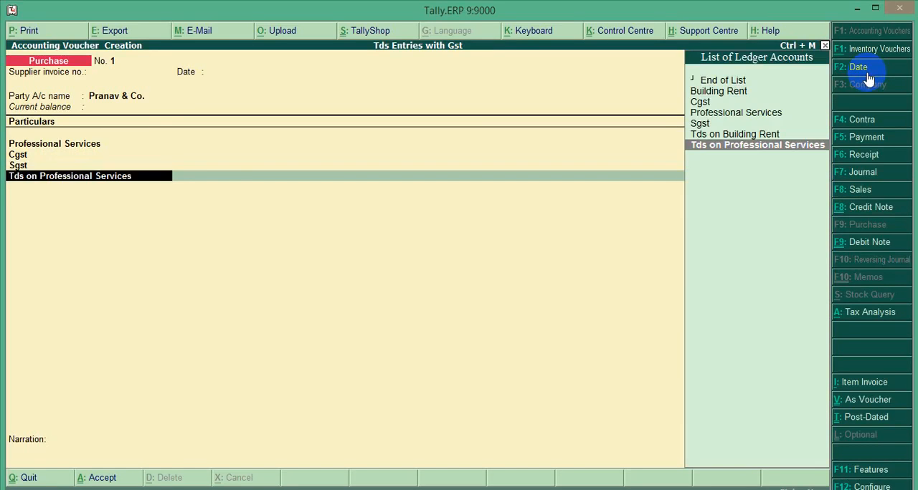
key("ctrl+Return")
key("Return")
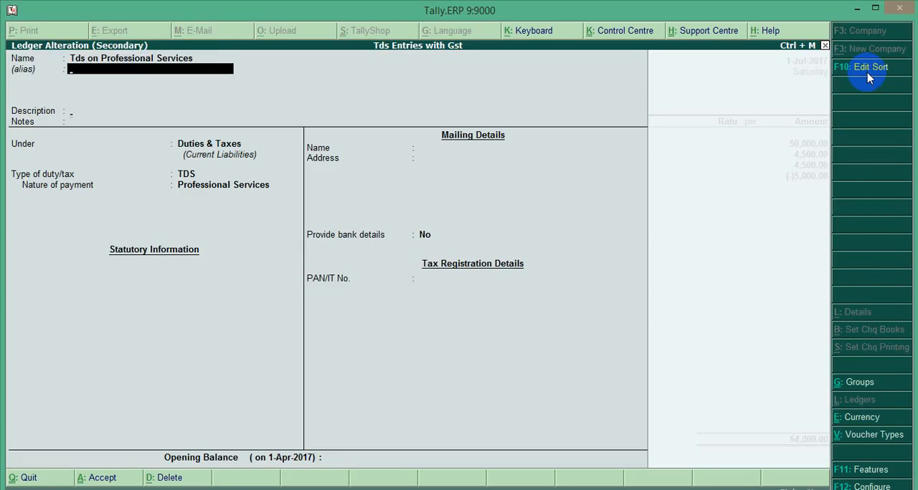
key("Return")
key("Return")
key("Return")
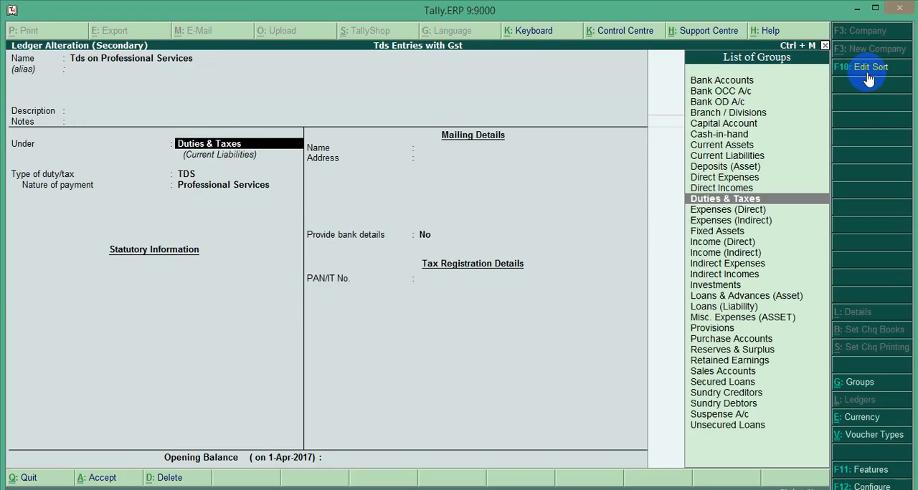
key("Return")
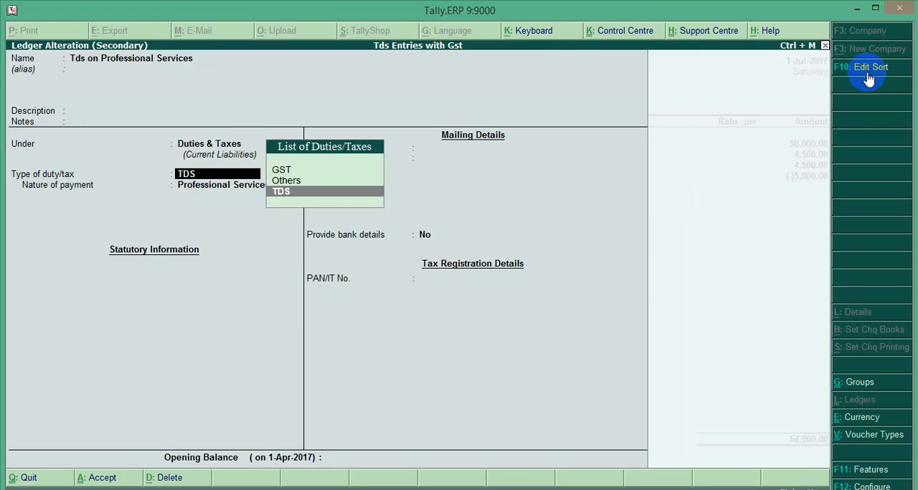
key("Return")
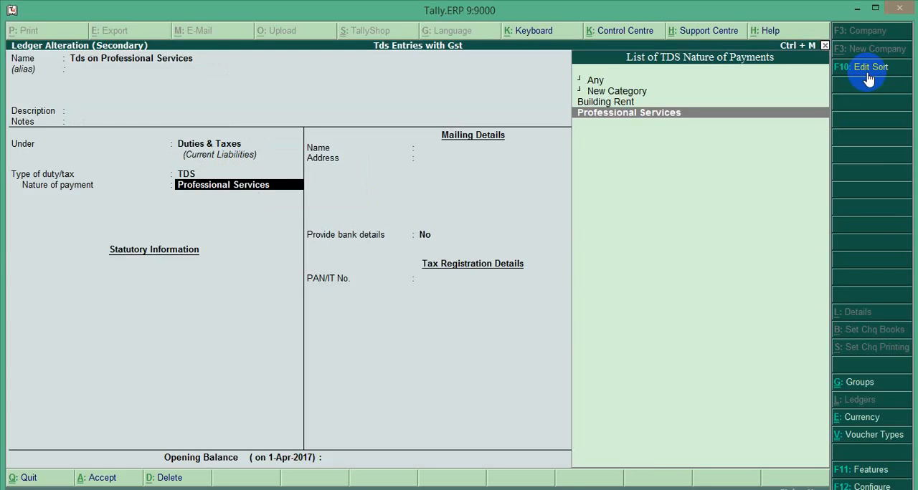
key("Return")
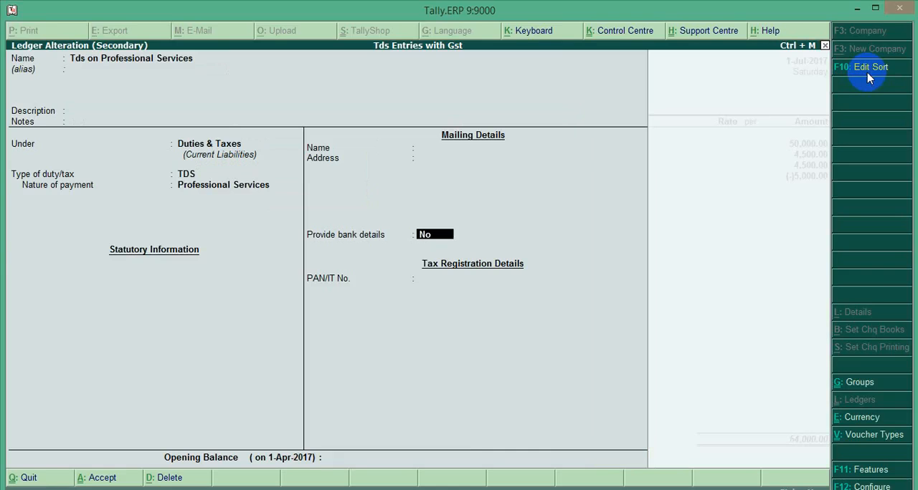
key("Return")
key("Return")
key("Return")
key("Return")
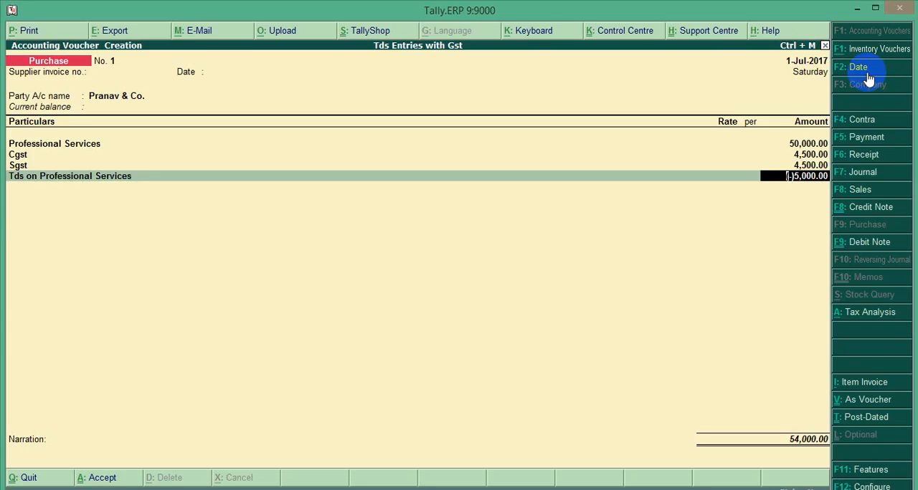
Step: Review the GST and TDS details in the voucher's Tax Analysis, close it and accept the purchase voucher
left_click(879, 318)
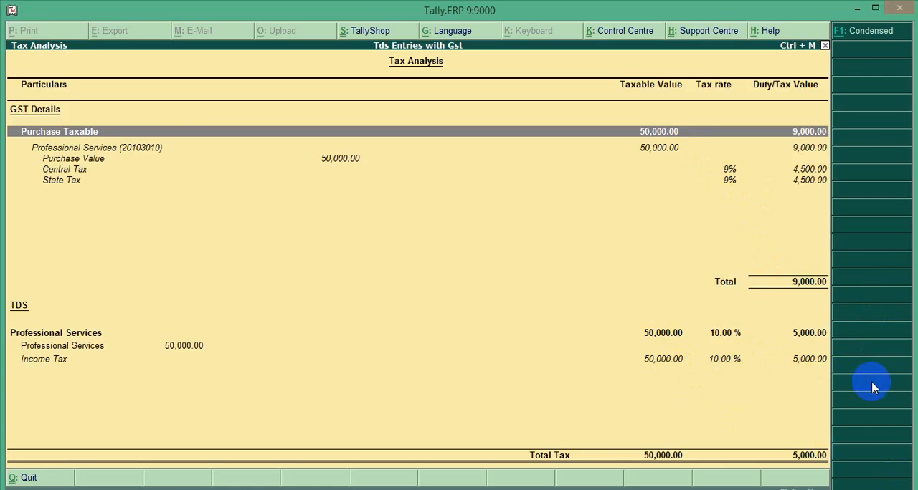
key("Escape")
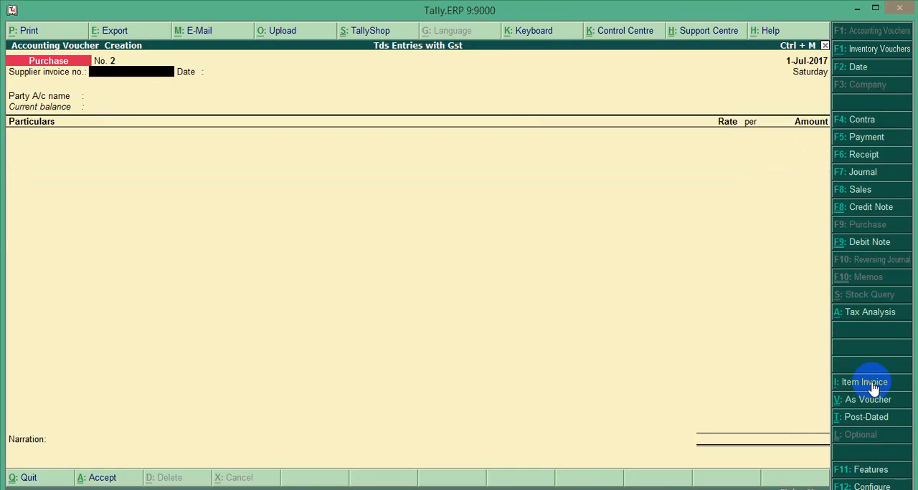
Step: Leave voucher entry and open the GSTR-2 report from the GST statutory reports
key("Escape")
key("Return")
key("Down")
key("Down")
key("Down")
key("Down")
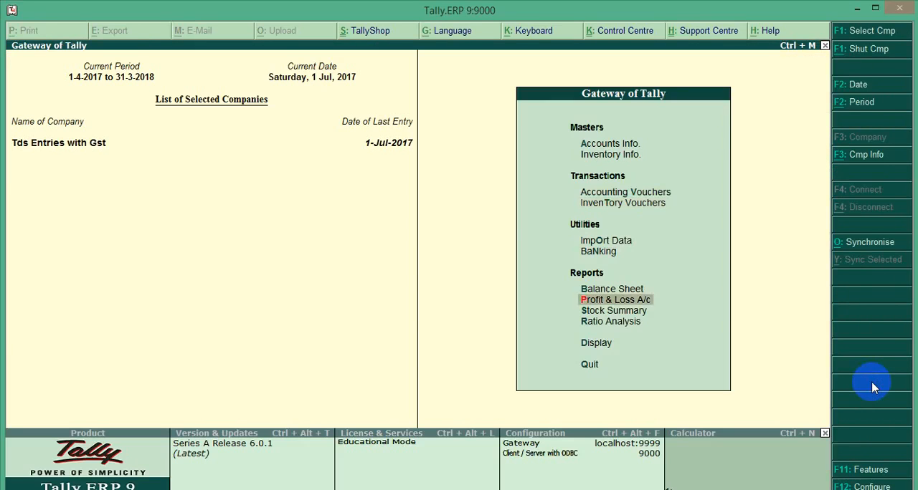
key("Down")
key("Down")
key("Down")
key("Return")
key("Down")
key("Down")
key("Down")
key("Down")
key("Down")
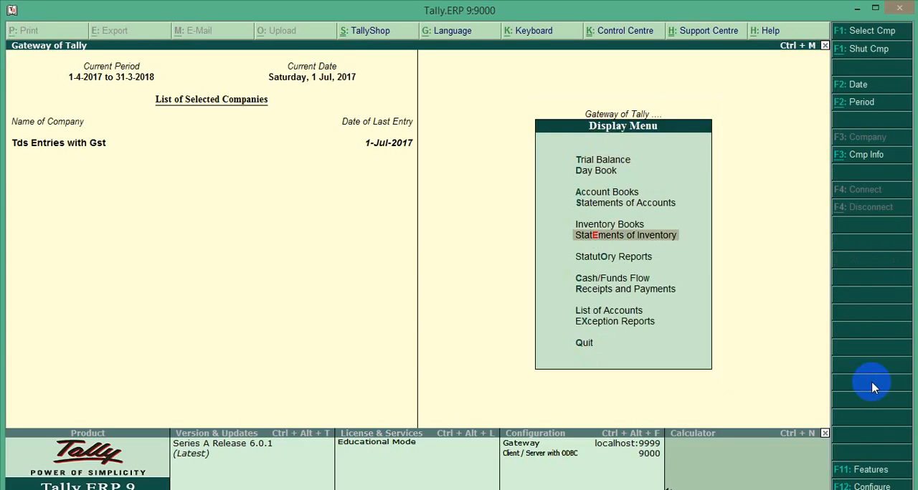
key("Down")
key("Return")
key("Return")
Step: Examine the B2B Invoices voucher register in GSTR-2 for the Pranav & Co. purchase, and return to the Gateway of Tally
key("Down")
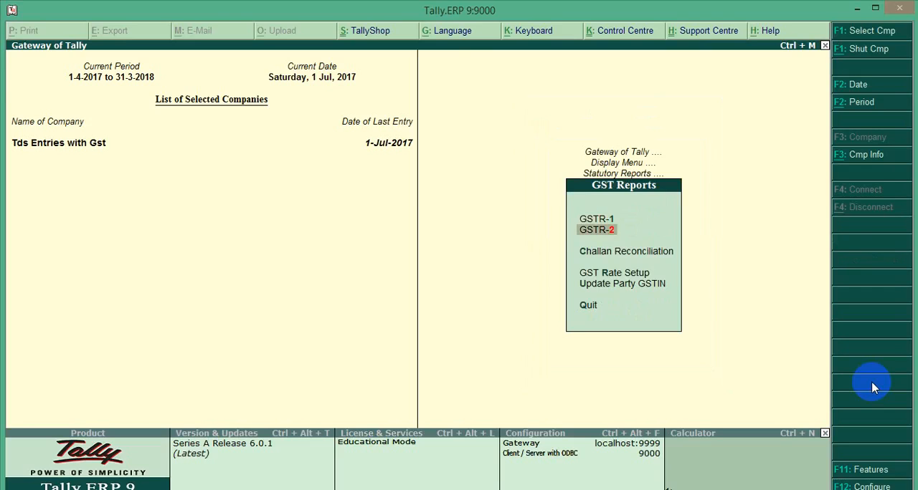
key("Return")
key("Down")
key("Down")
key("Down")
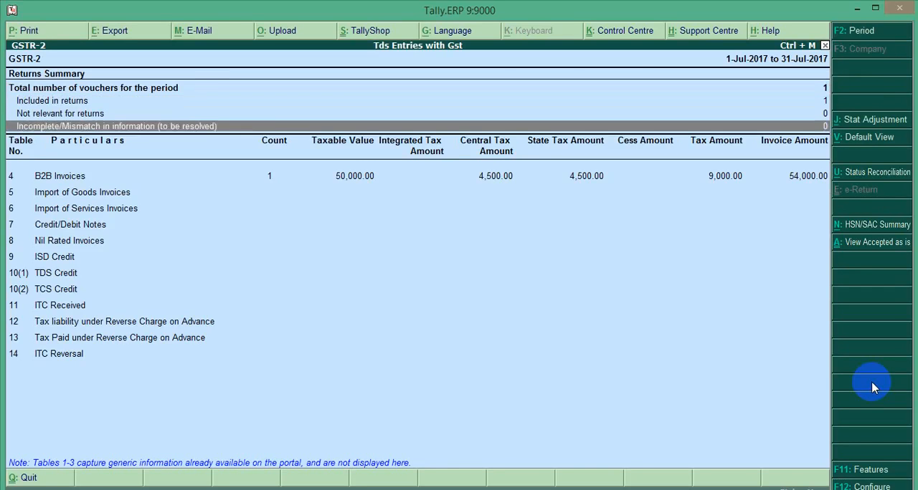
key("Down")
key("Down")
key("Up")
key("Return")
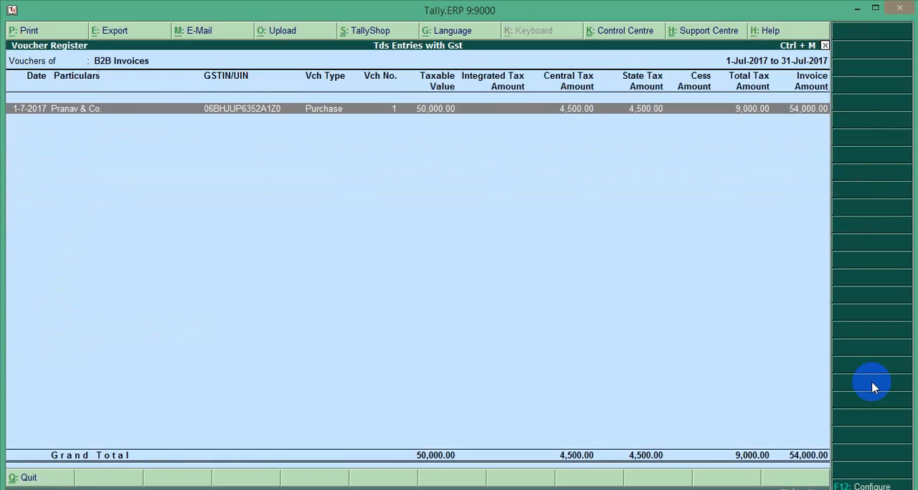
key("Escape")
key("Escape")
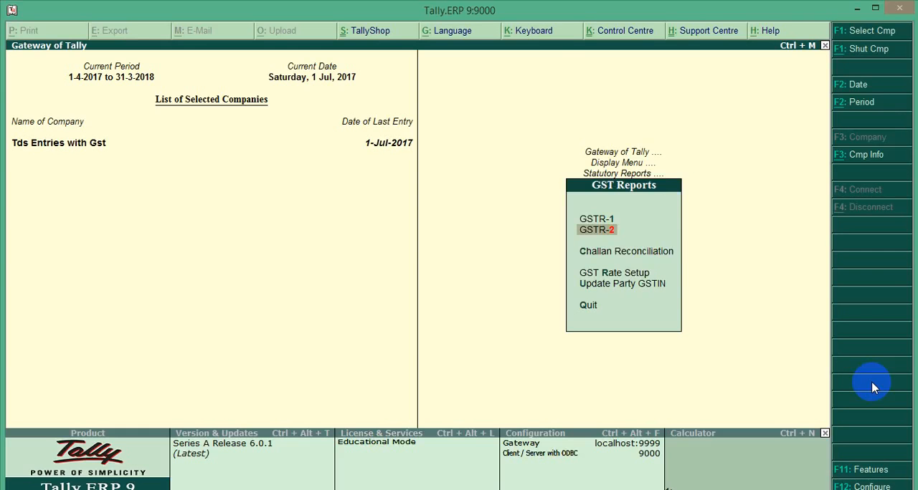
key("Escape")
key("Escape")
key("Escape")
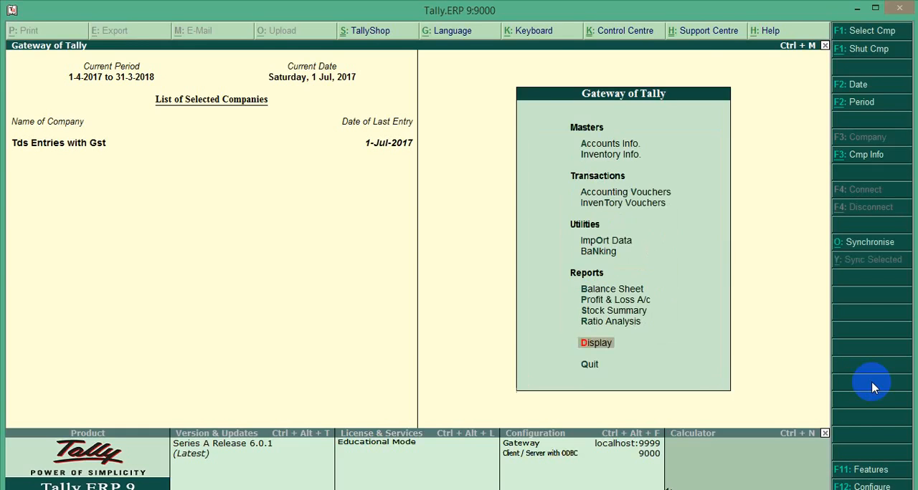
Step: Open the Balance Sheet and display it in detailed form
key("Up")
key("Up")
key("Up")
key("Up")
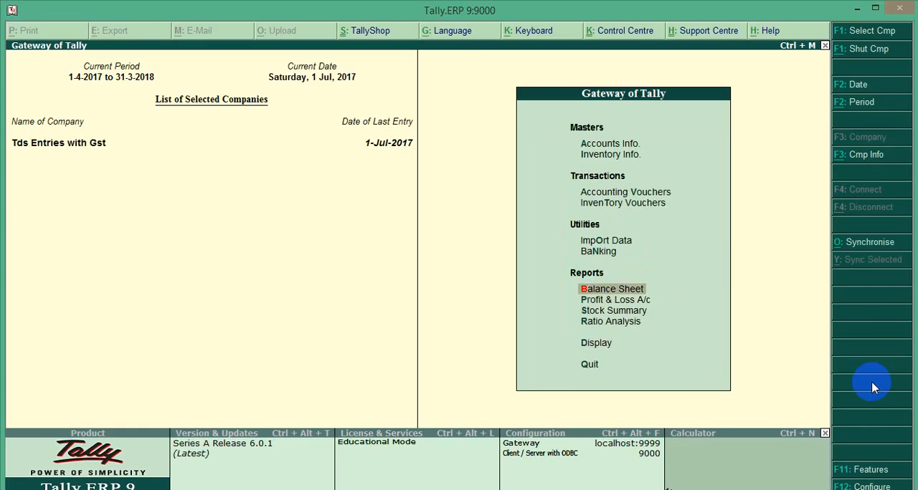
key("Return")
key("alt+F1")
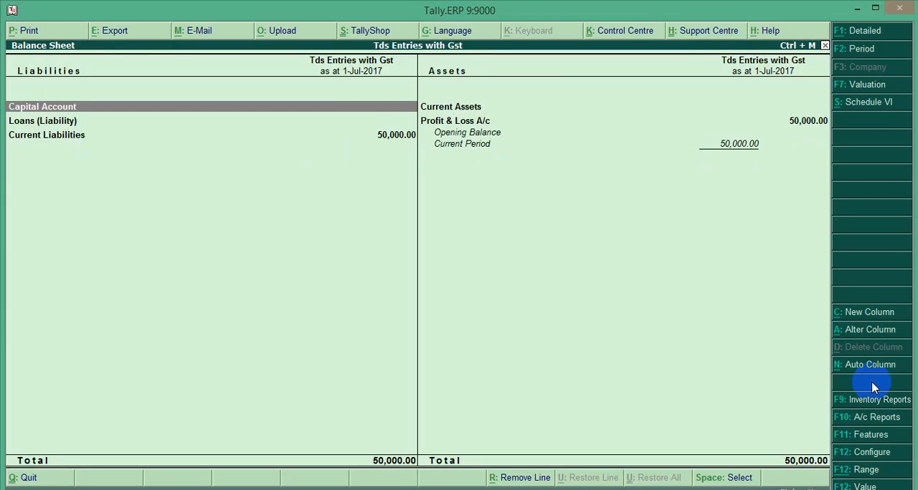
key("alt+F1")
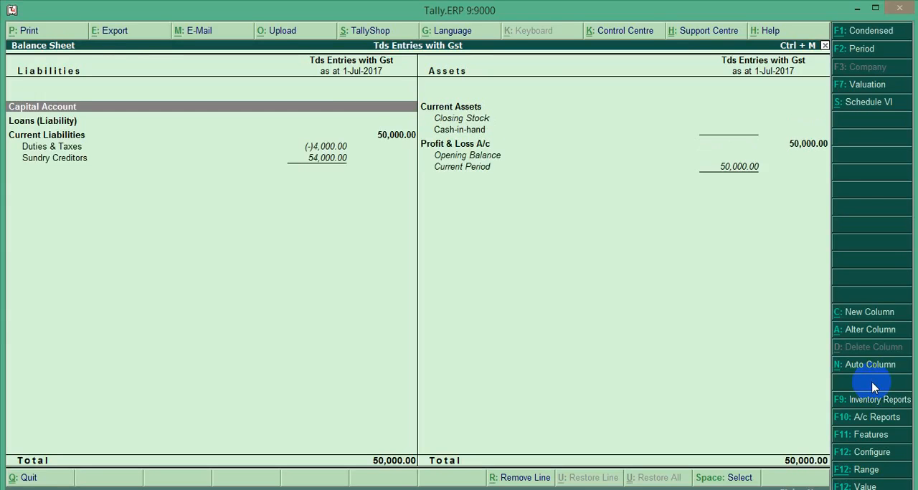
Step: Open the Duties & Taxes group from the Balance Sheet, examine the Cgst, Sgst and TDS ledger balances, and close the summary
key("Down")
key("Down")
key("Down")
key("Return")
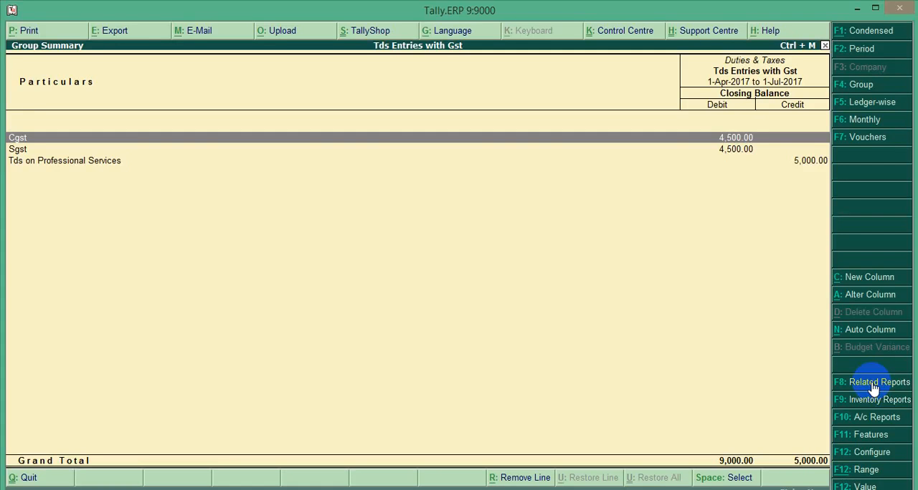
key("Down")
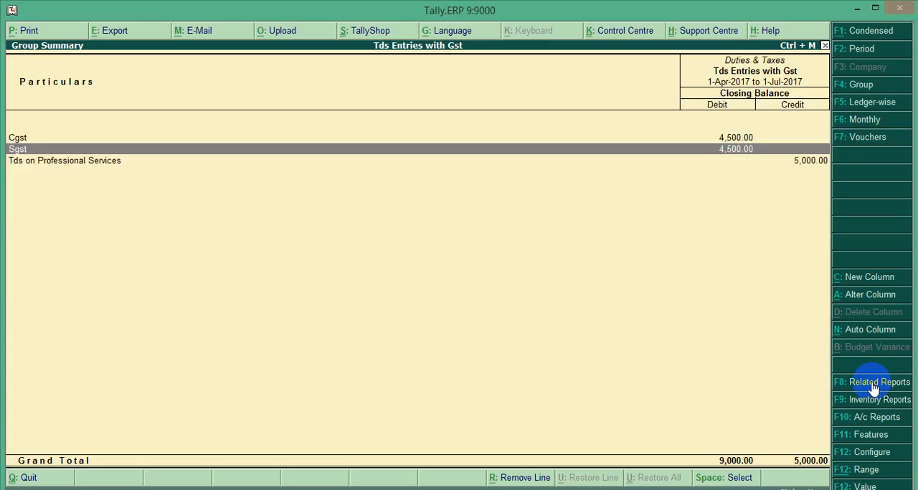
key("Down")
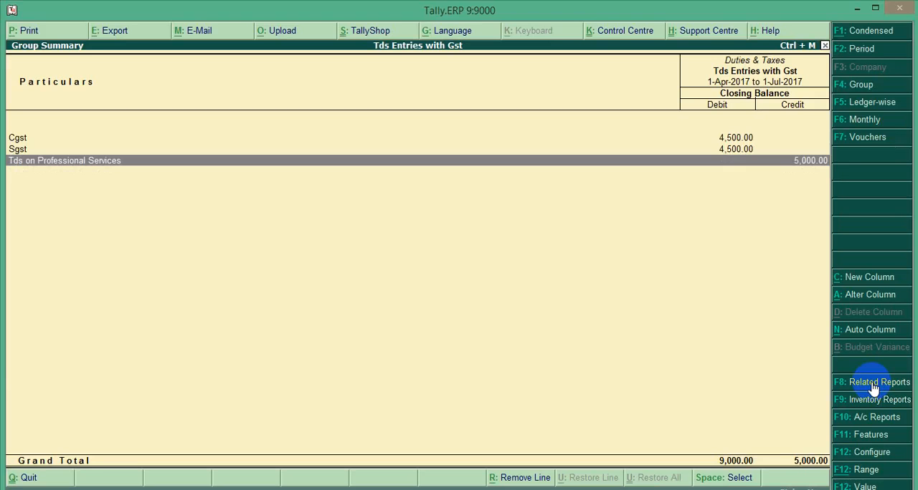
key("Escape")
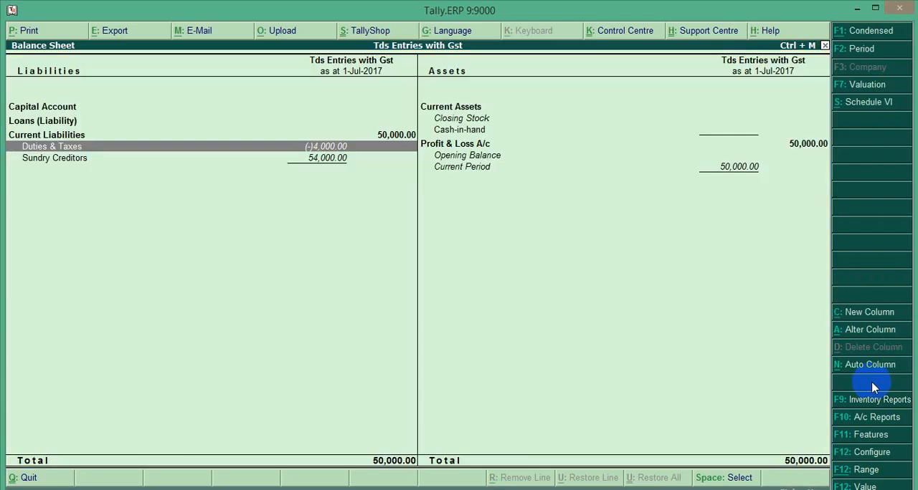
Step: Leave the Balance Sheet and start a new payment voucher in accounting voucher entry
key("Escape")
key("Escape")
key("Escape")
key("Down")
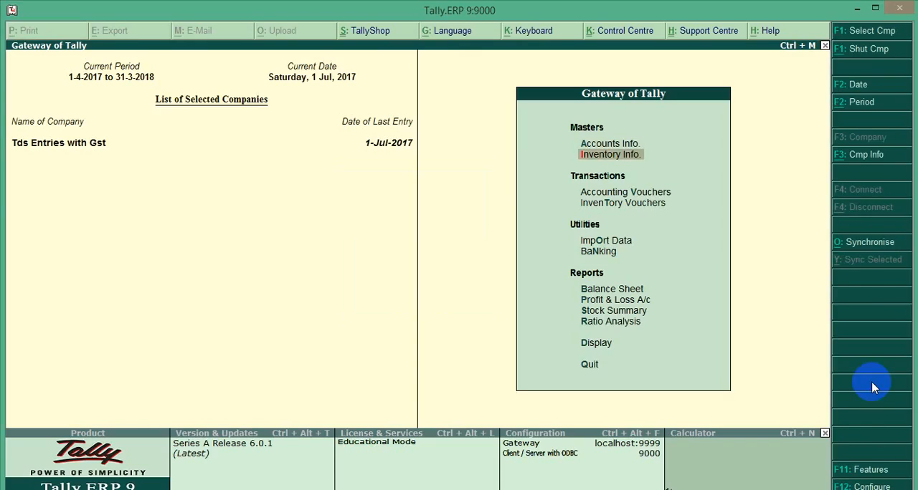
key("Down")
key("Return")
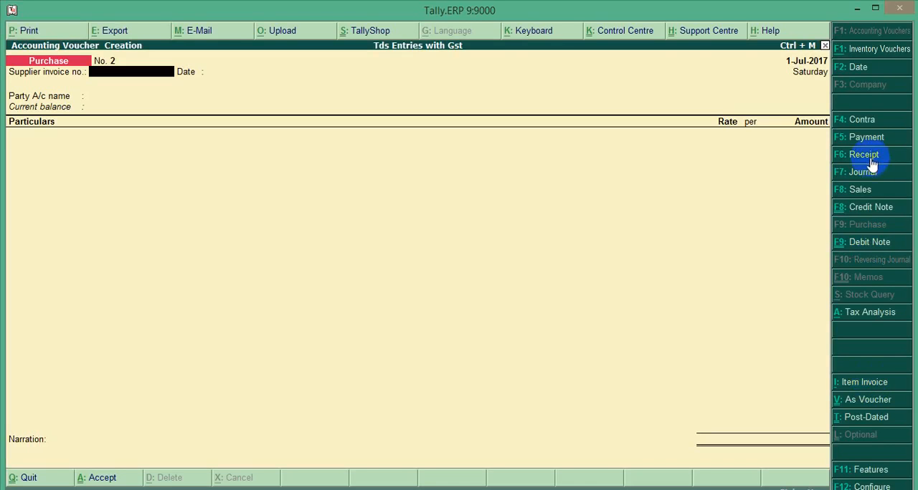
left_click(862, 139)
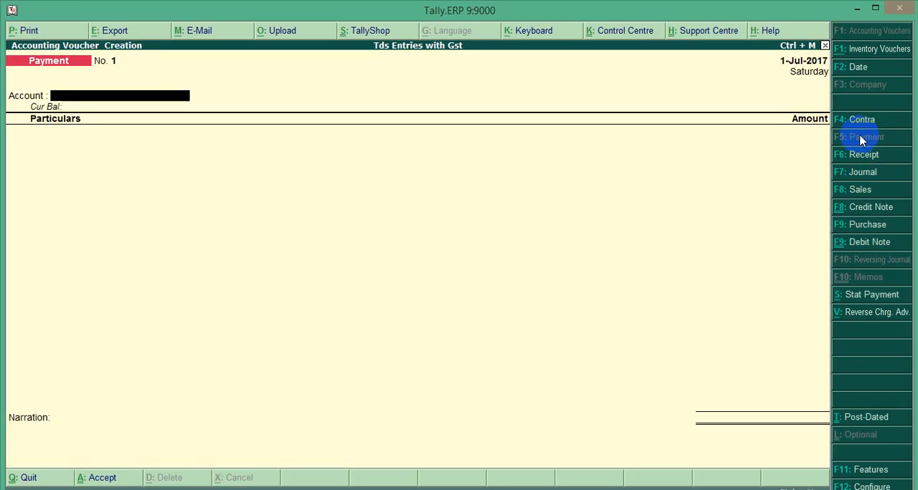
Step: Open the statutory payment details for TDS and set the period from 1-Jul-2017 to 31-Jul-2017
left_click(867, 295)
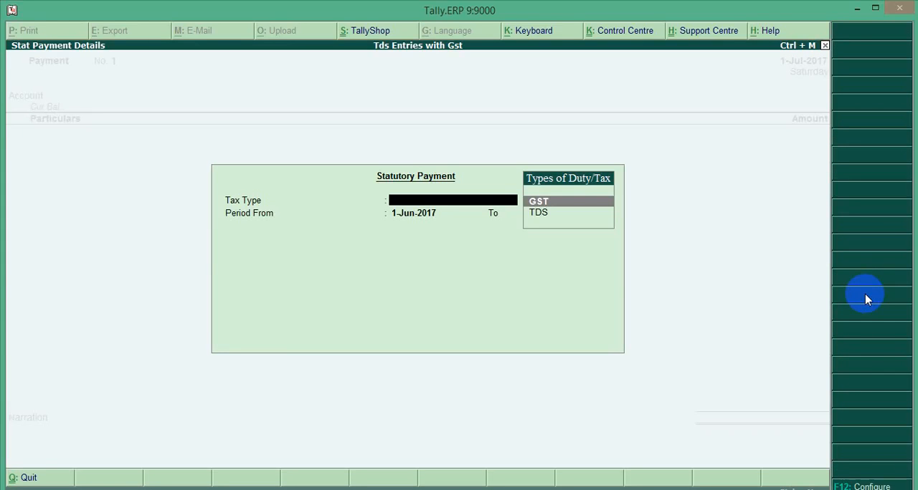
key("Down")
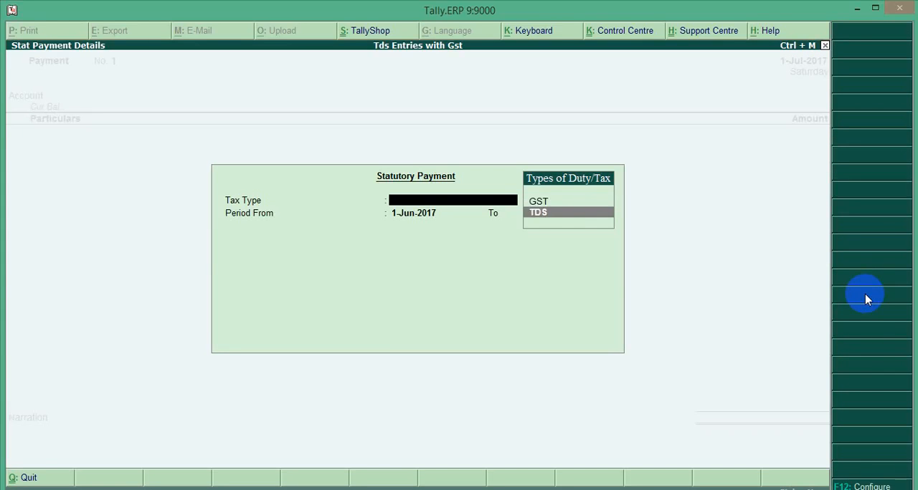
key("Return")
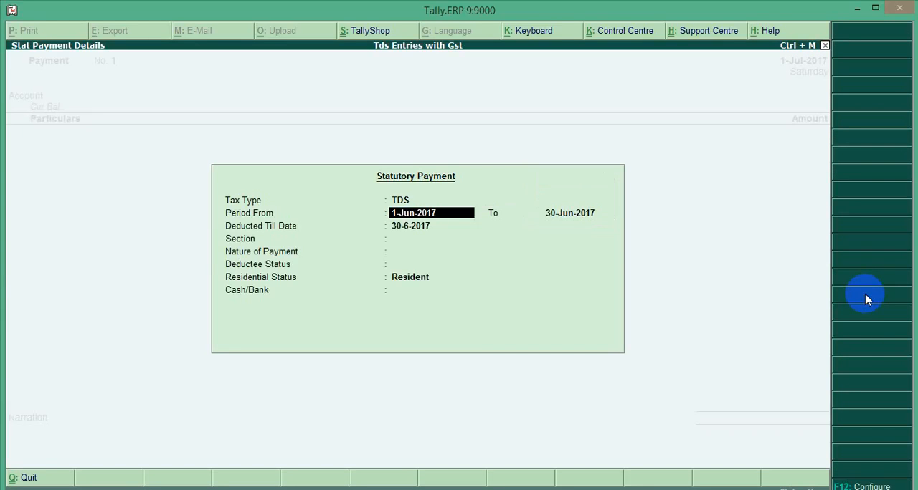
type("1-7")
key("Return")
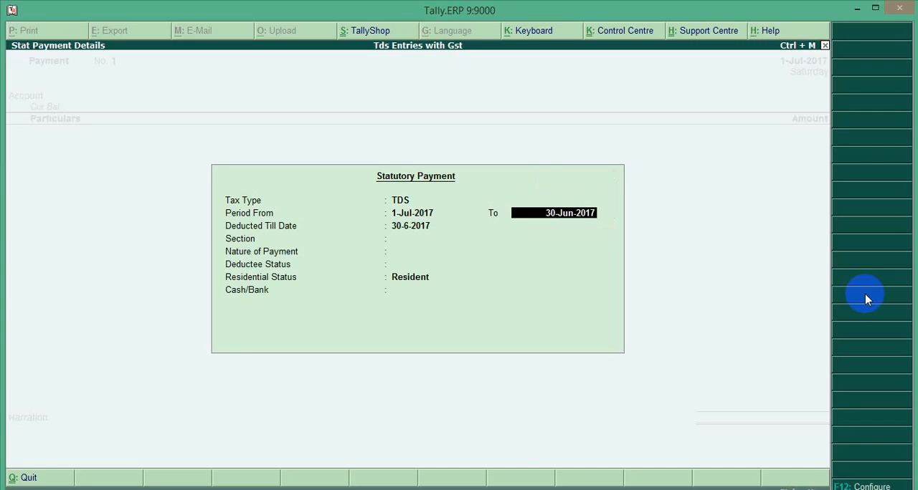
type("31-7")
key("Return")
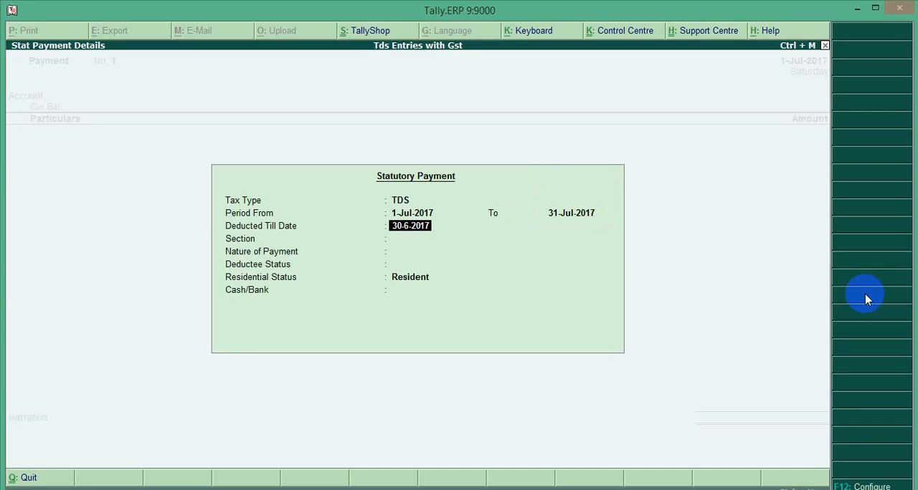
Step: Complete the statutory payment with deducted till date 1-7-2017, section 194j, Professional Services, Company deductee, Resident status and Cash account
type("1-7")
key("Return")
key("Return")
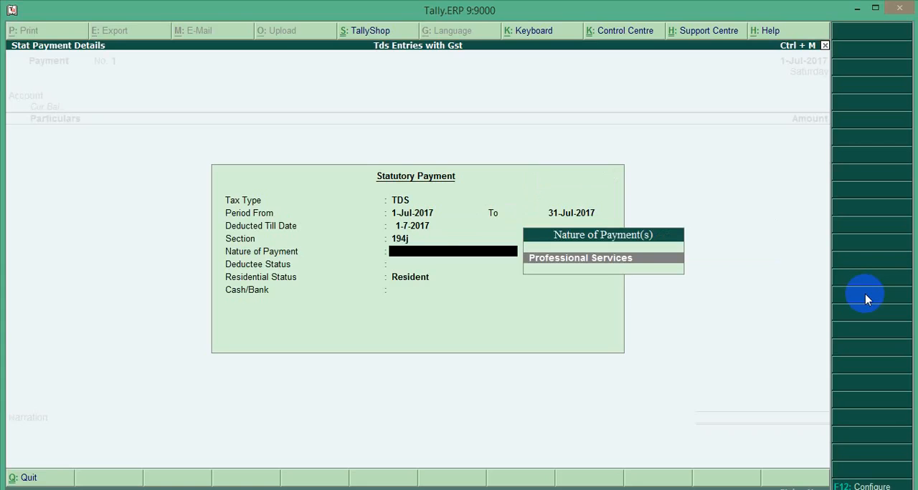
key("Return")
key("Down")
key("Return")
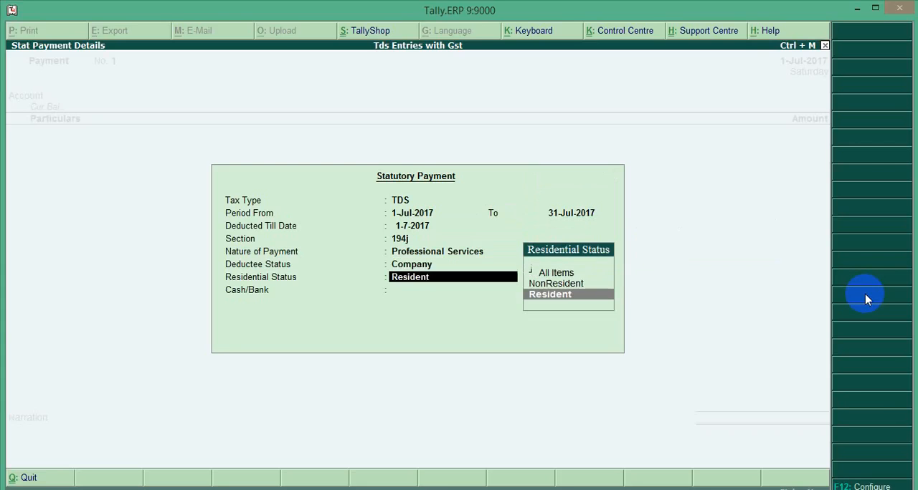
key("Return")
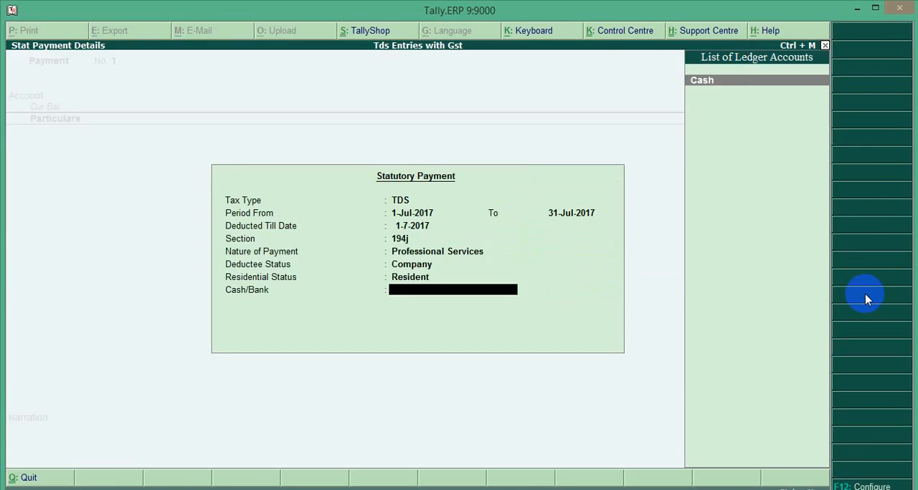
key("Return")
Step: Choose Tds on Professional Services as the ledger of the payment voucher, with payment type Unknown
key("Down")
key("Down")
key("Down")
key("Down")
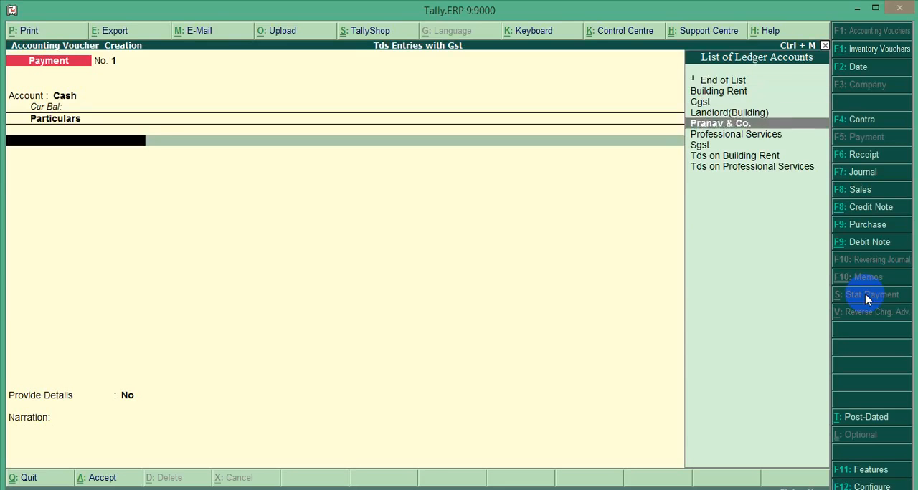
key("Down")
key("Down")
key("Up")
key("Up")
key("Down")
key("Down")
key("Down")
key("Down")
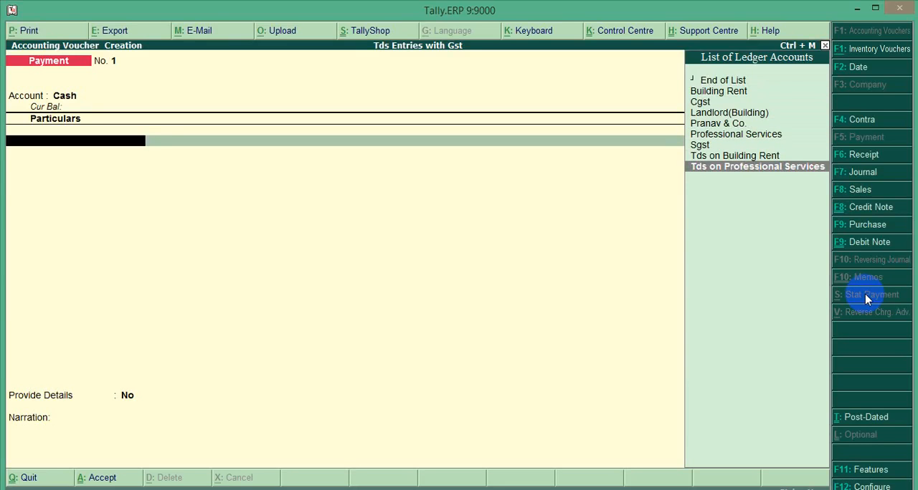
key("Return")
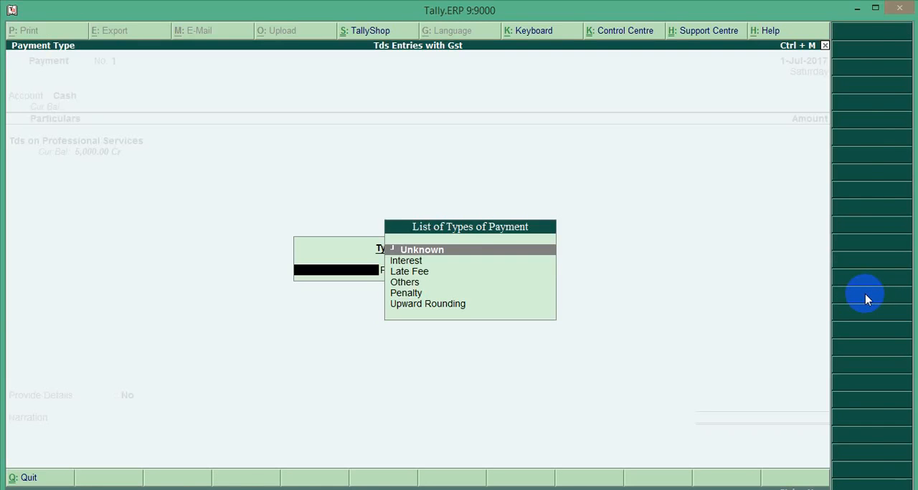
key("Return")
Step: Enter an amount of 5,000 for the TDS payment, keep Provide Details at No, and save the voucher without a narration
key("Return")
type("500")
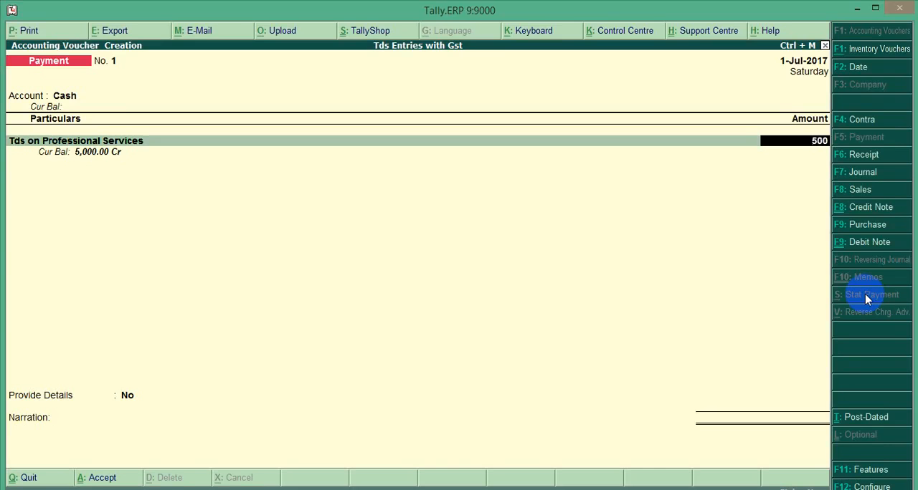
type("0")
key("Return")
key("Return")
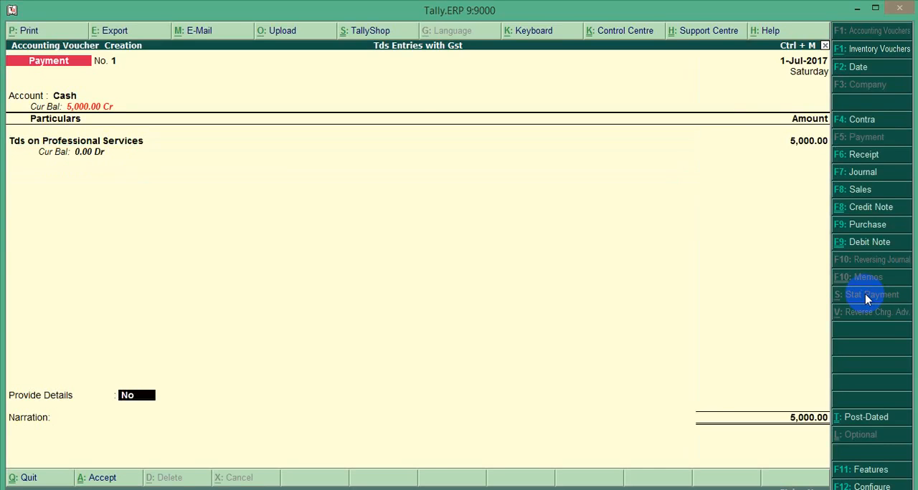
key("Return")
key("Return")
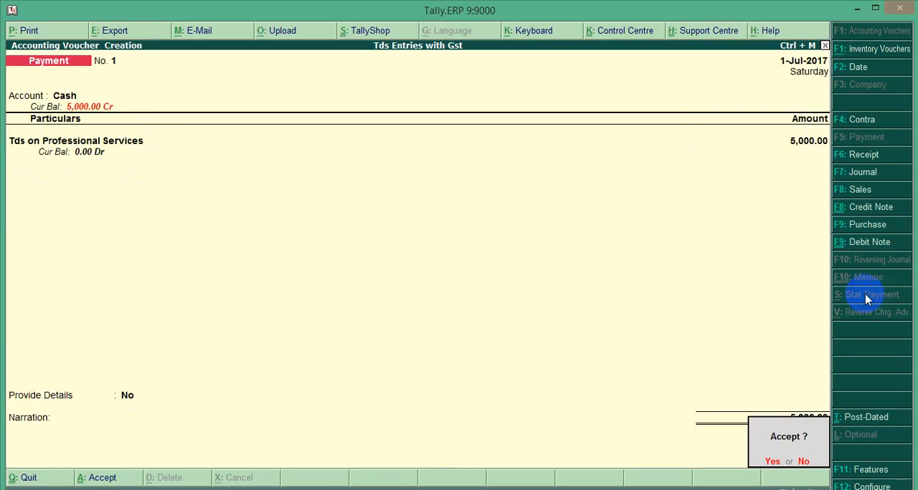
key("Return")
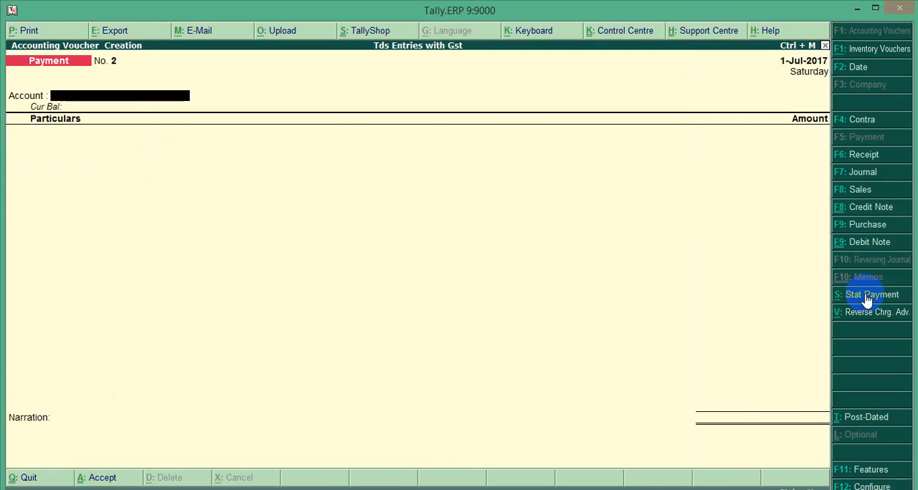
Step: Leave payment voucher entry and open the Balance Sheet
key("Escape")
key("Return")
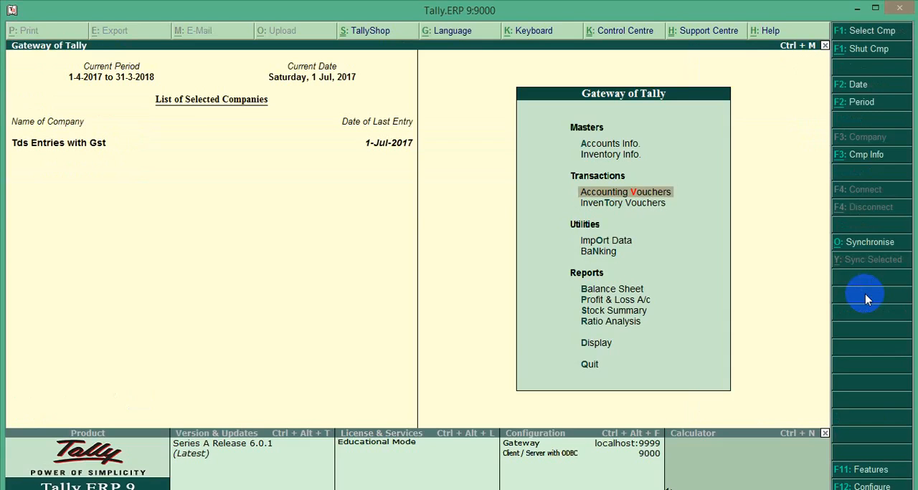
key("Down")
key("Down")
key("Down")
key("Down")
key("Down")
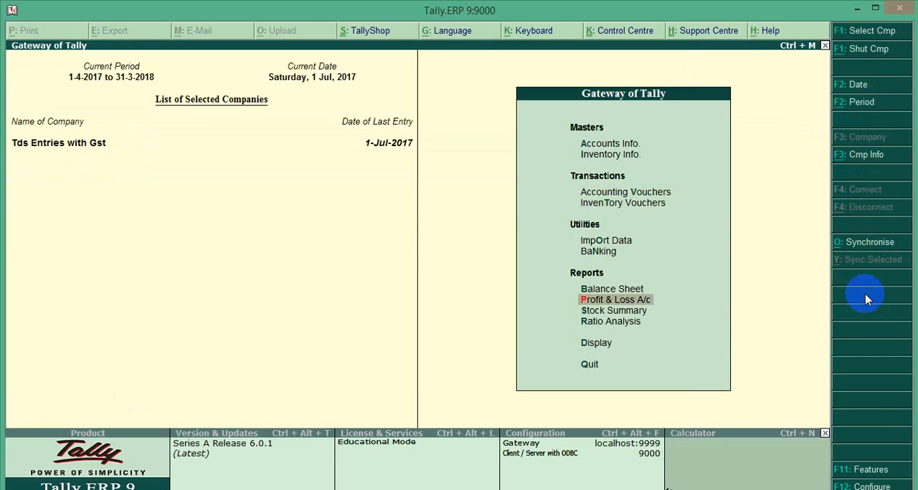
key("Up")
key("Return")
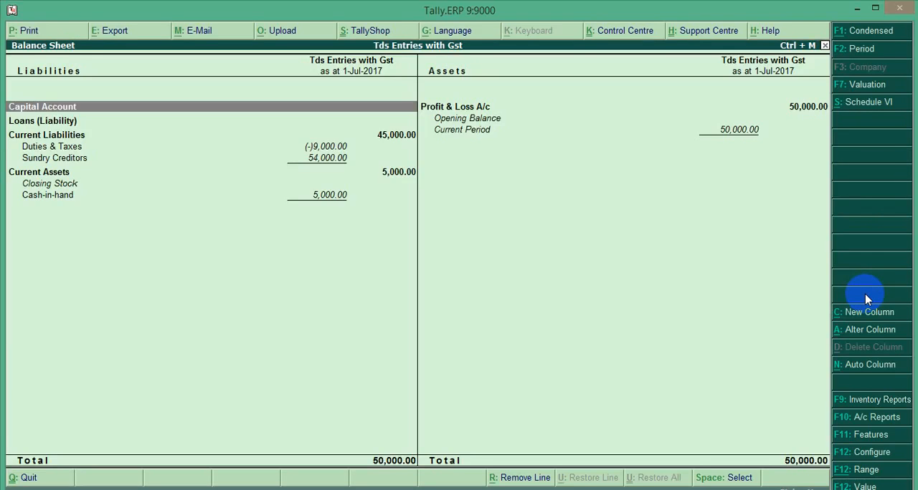
Step: Examine the Duties & Taxes group for remaining tax ledger balances, and return to the Gateway of Tally
key("Down")
key("Down")
key("Down")
key("Return")
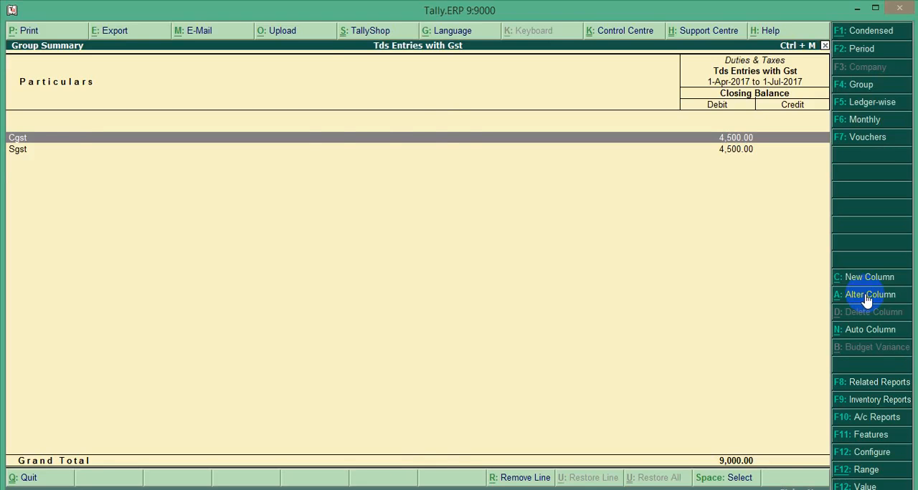
key("Escape")
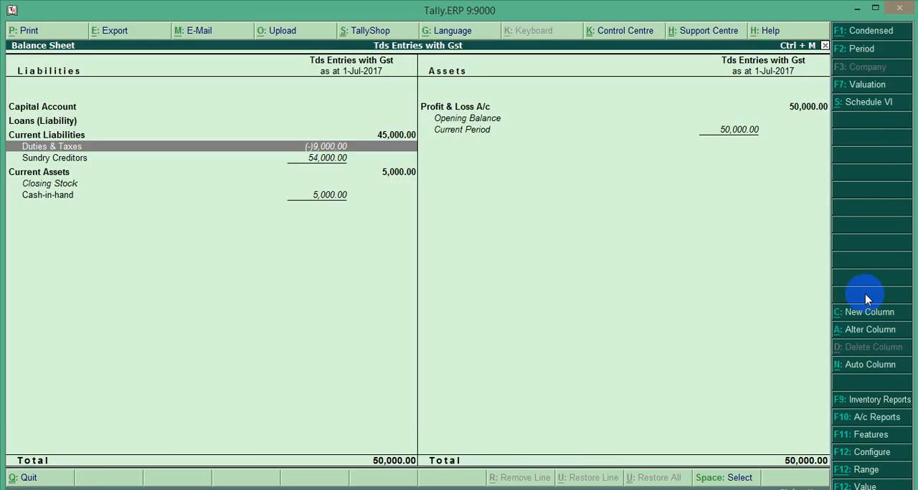
key("Escape")
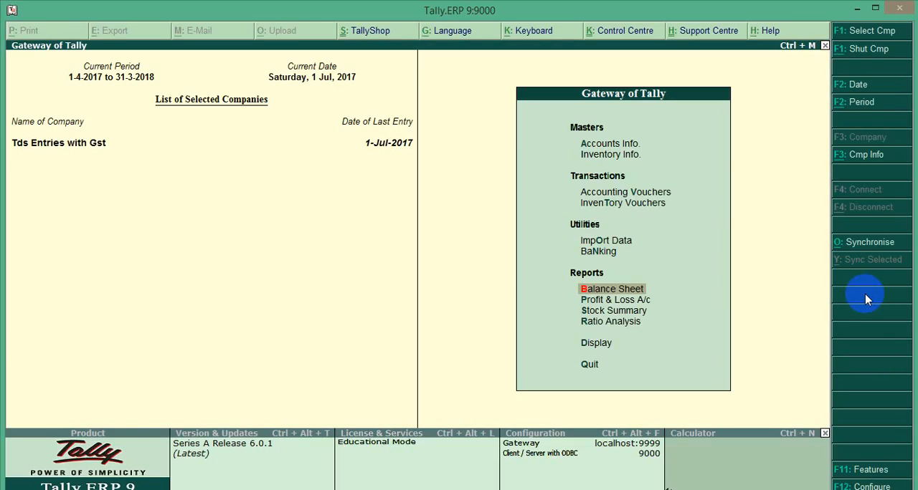
Step: Start a new purchase voucher with the supplier invoice date left blank and Landlord(Building) as the party account
key("Up")
key("Up")
key("Up")
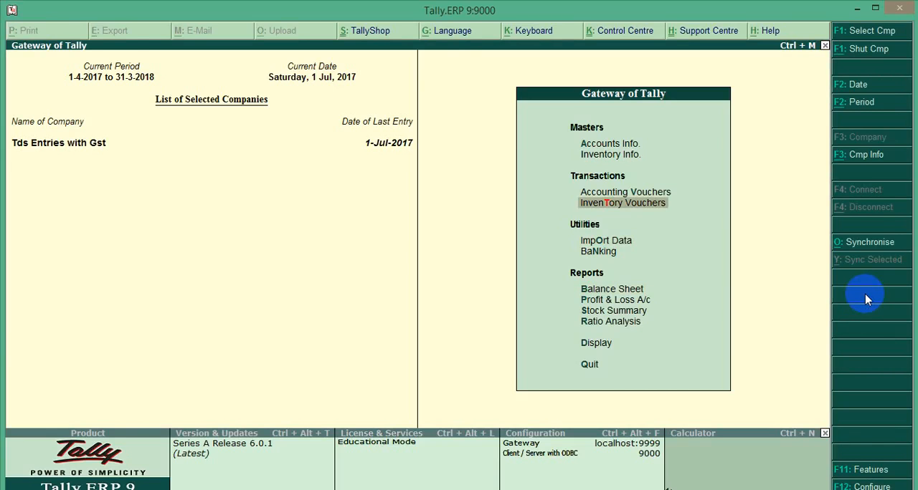
key("Up")
key("Return")
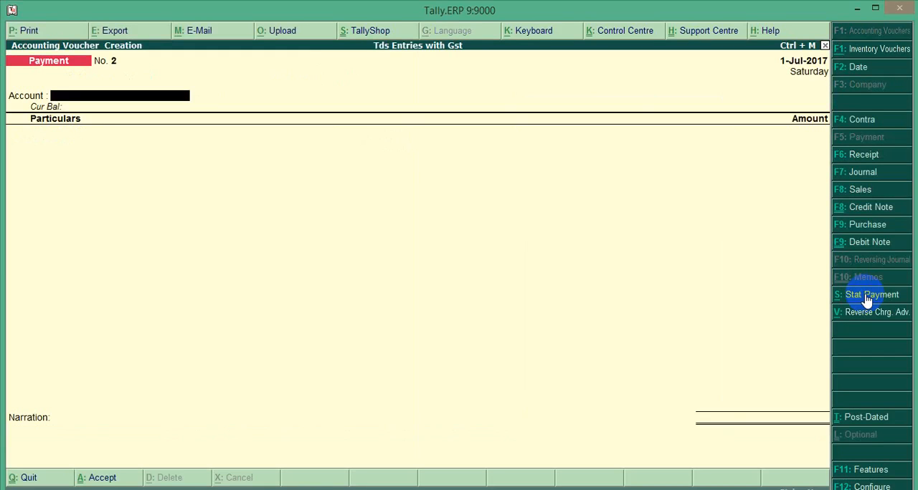
left_click(867, 225)
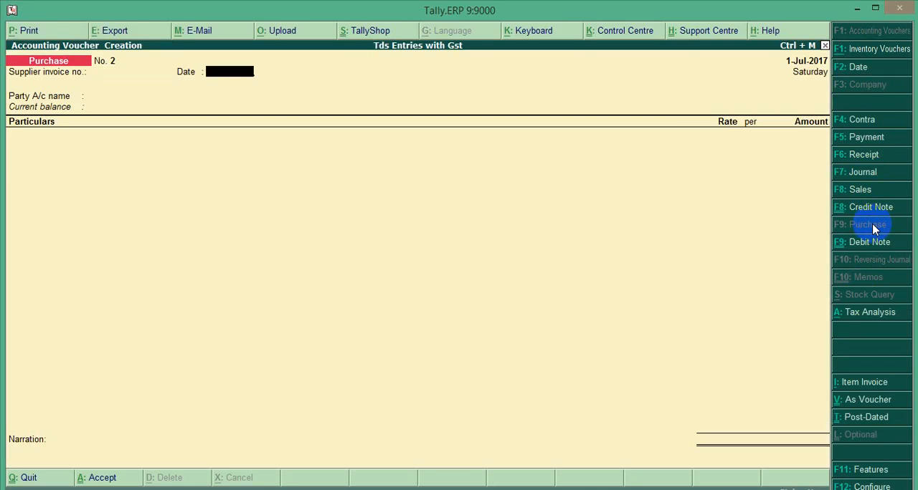
key("Return")
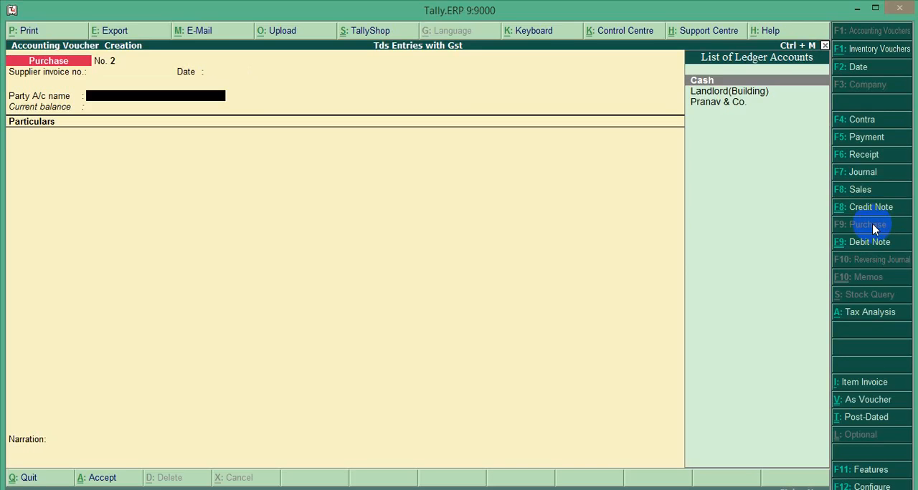
key("Down")
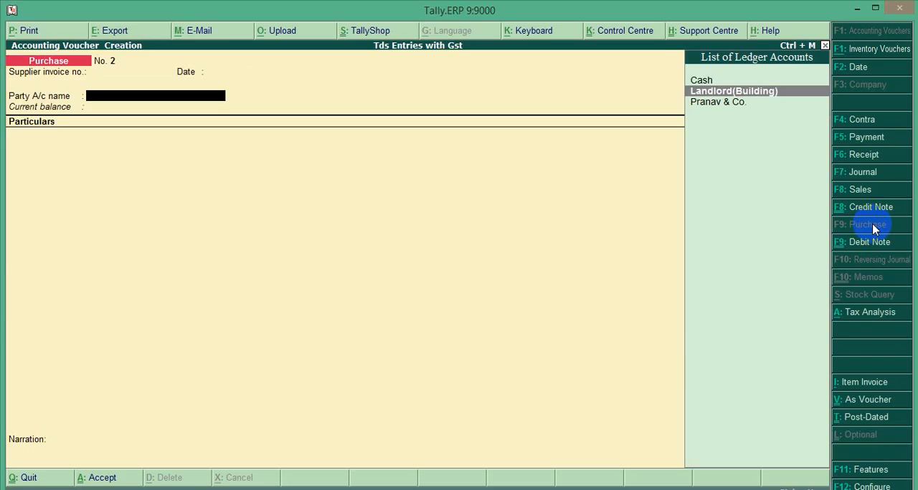
key("Return")
key("Escape")
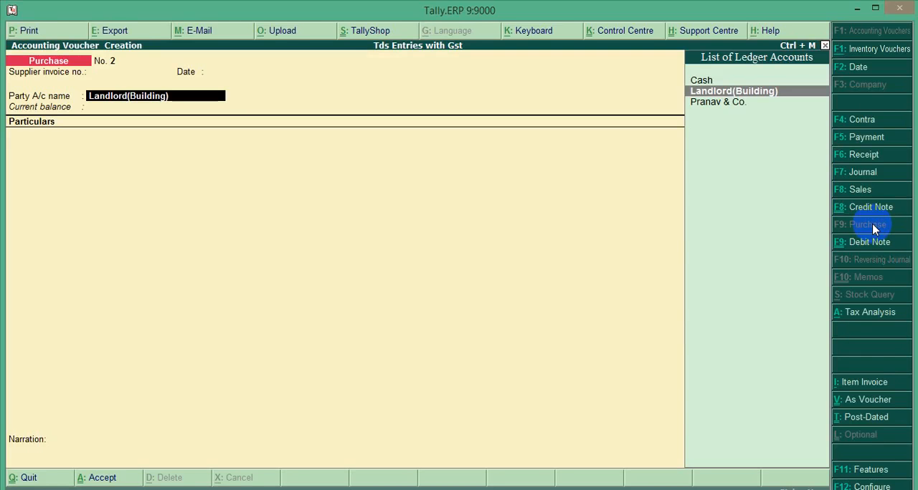
Step: Open the Landlord(Building) ledger for alteration and review its group, bill-by-bill and TDS deduction settings
key("ctrl+Return")
key("Return")
key("Return")
key("Return")
key("Return")
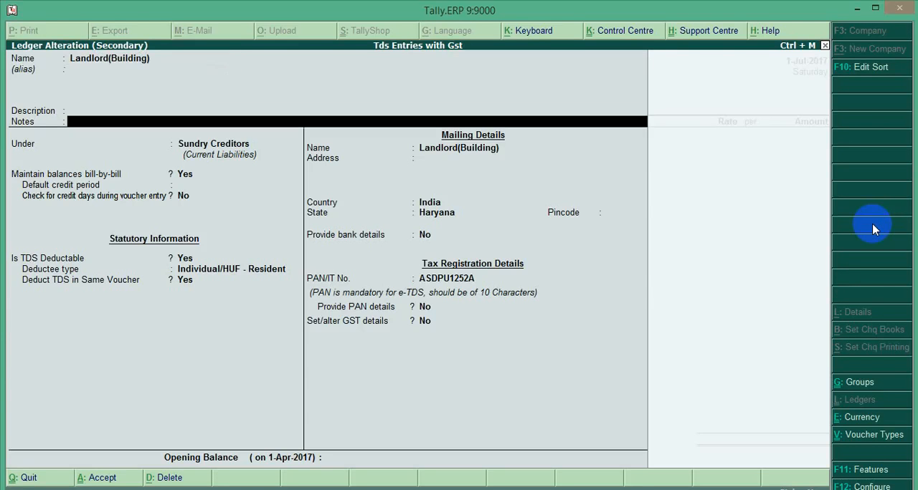
key("Return")
key("Return")
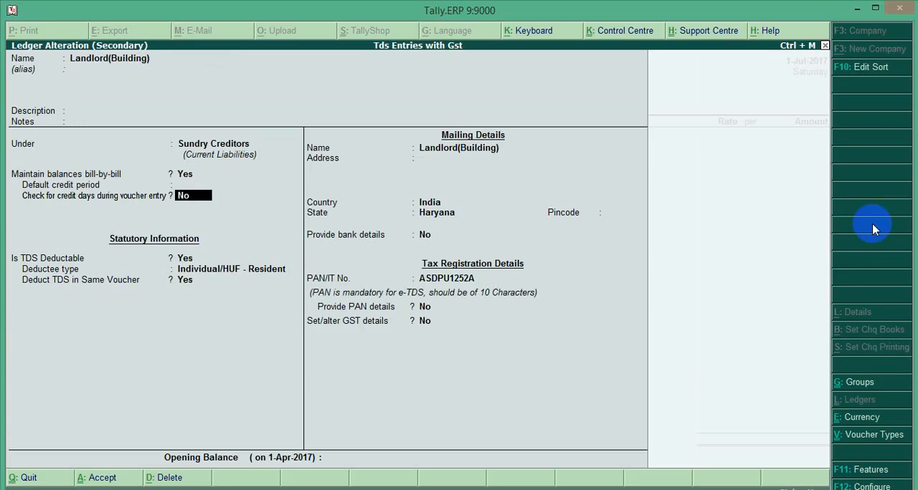
key("Return")
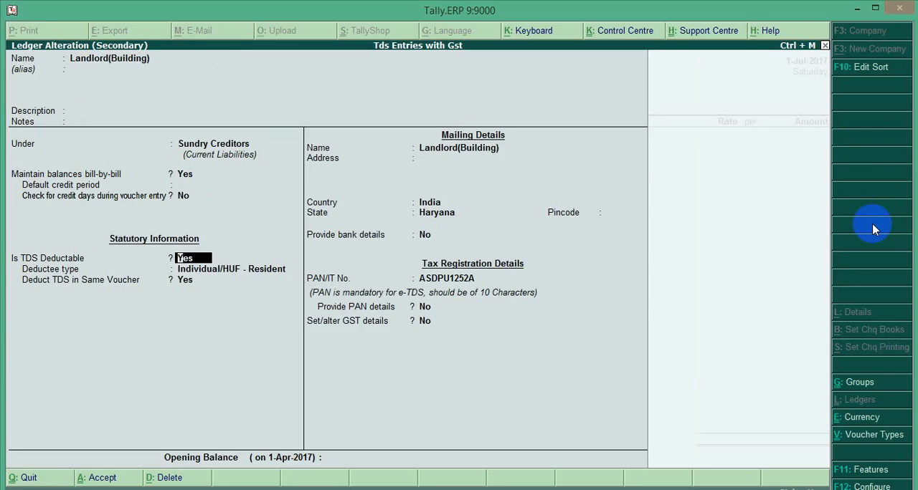
key("Return")
key("Return")
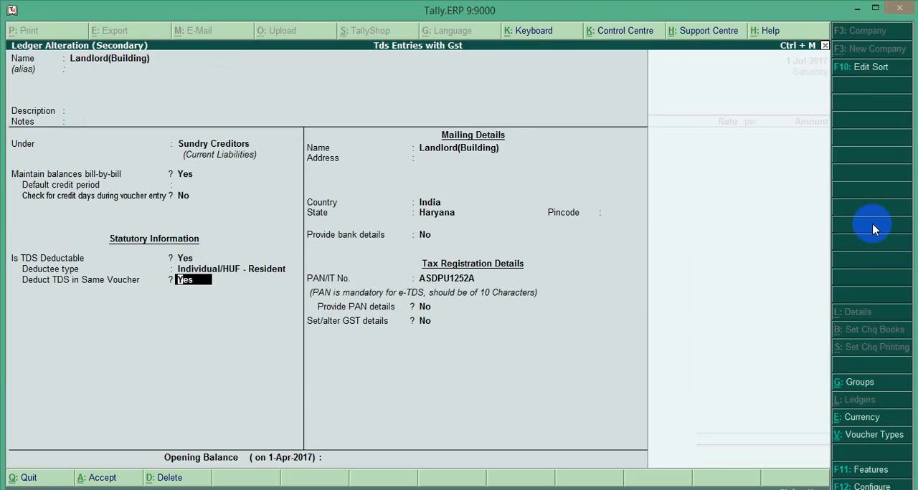
key("Return")
key("Return")
key("Return")
key("Return")
Step: Review the mailing, bank and PAN details of the Landlord(Building) ledger
key("Return")
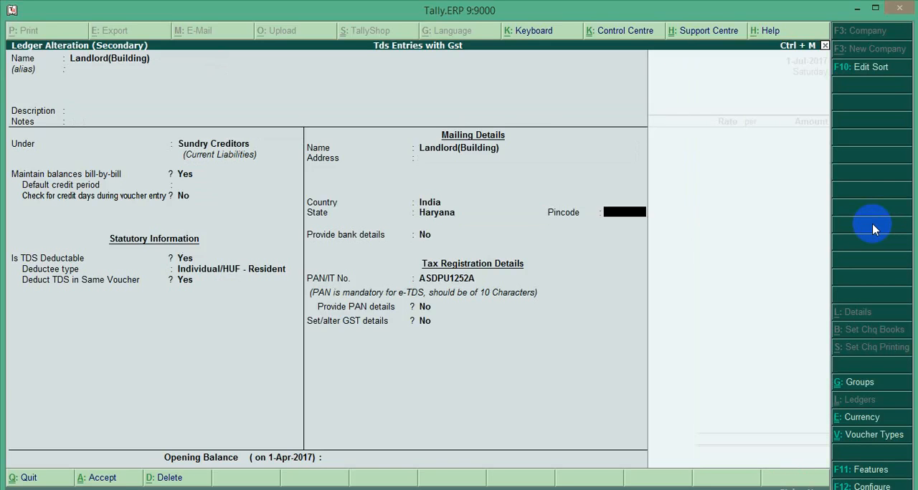
key("Return")
key("Return")
key("Return")
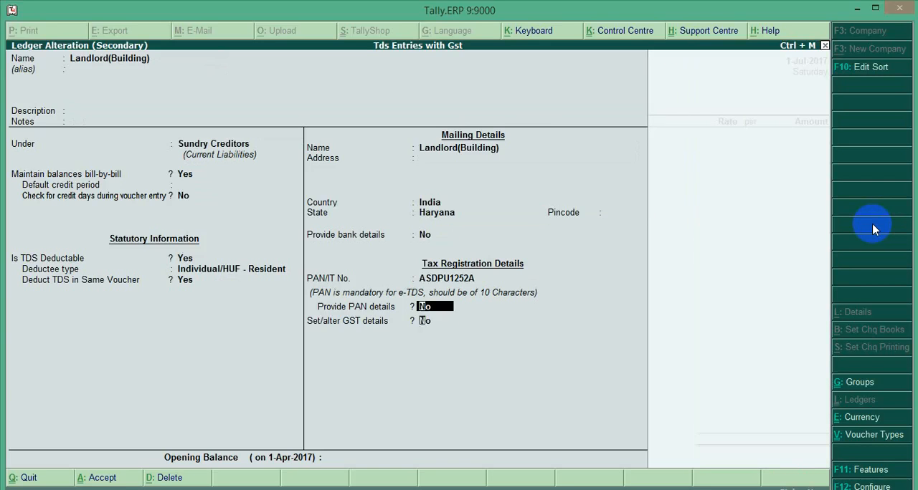
Step: Review the GST details of the Landlord(Building) ledger, keeping the Regular registration type, and save the ledger
key("y")
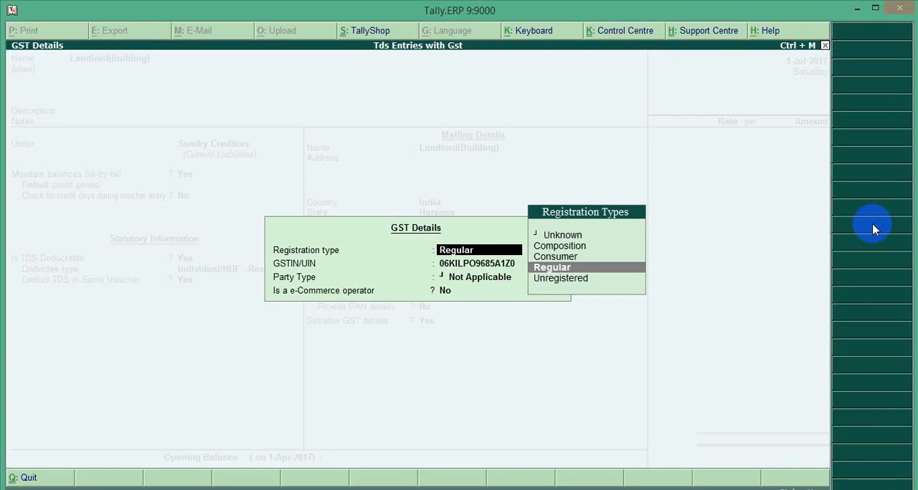
key("Return")
key("Return")
key("Return")
key("Return")
key("Return")
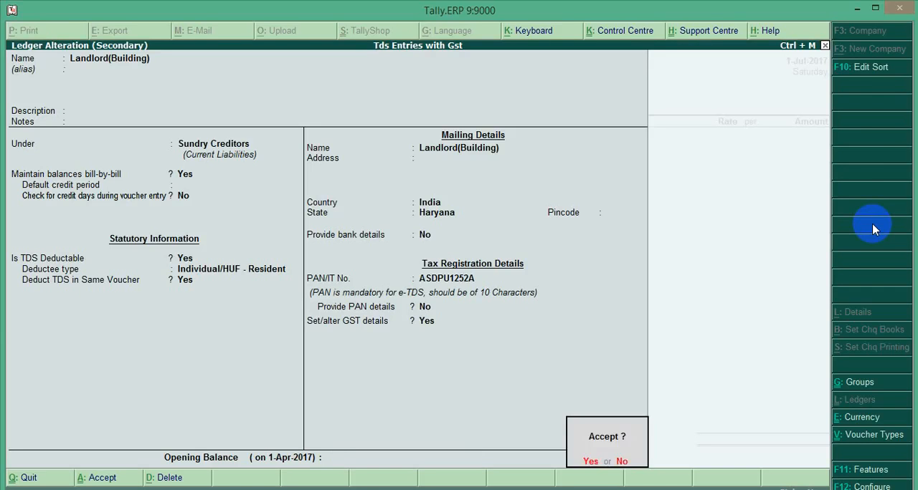
key("Return")
Step: Confirm Landlord(Building) as the party account and accept its party details, leaving the other references blank
key("Return")
key("Return")
key("Return")
key("Return")
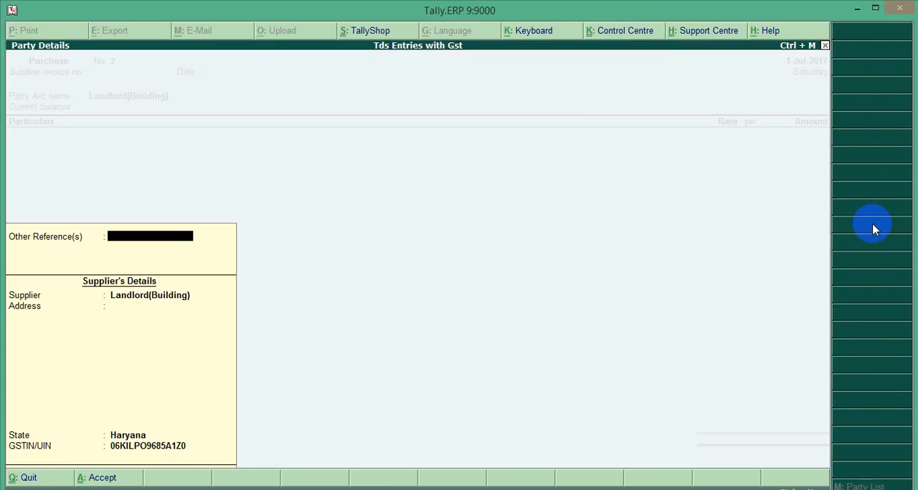
key("Return")
key("Return")
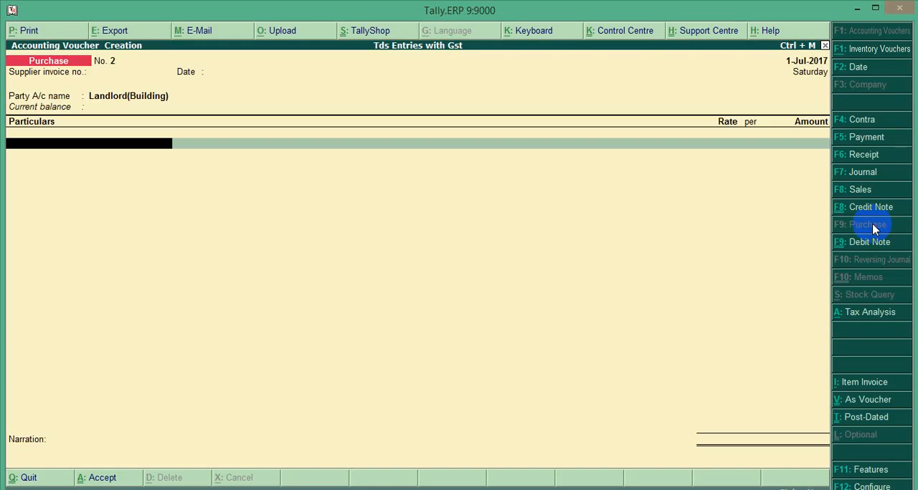
Step: Add the Building Rent ledger to the purchase for 80,000 and accept the default tax classification
type("B")
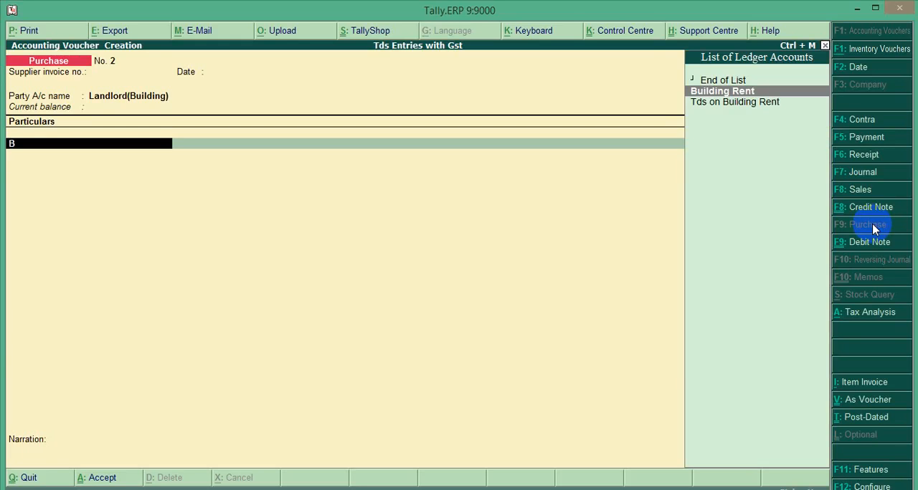
key("Return")
type("80000")
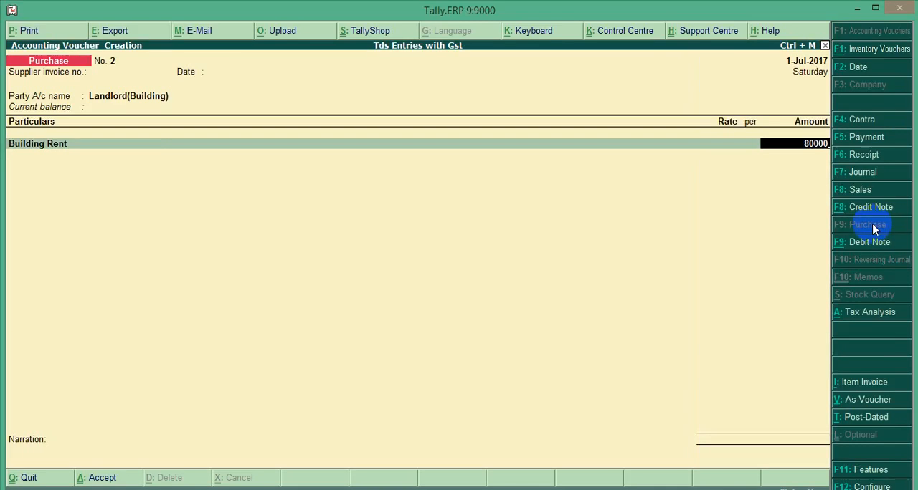
key("Return")
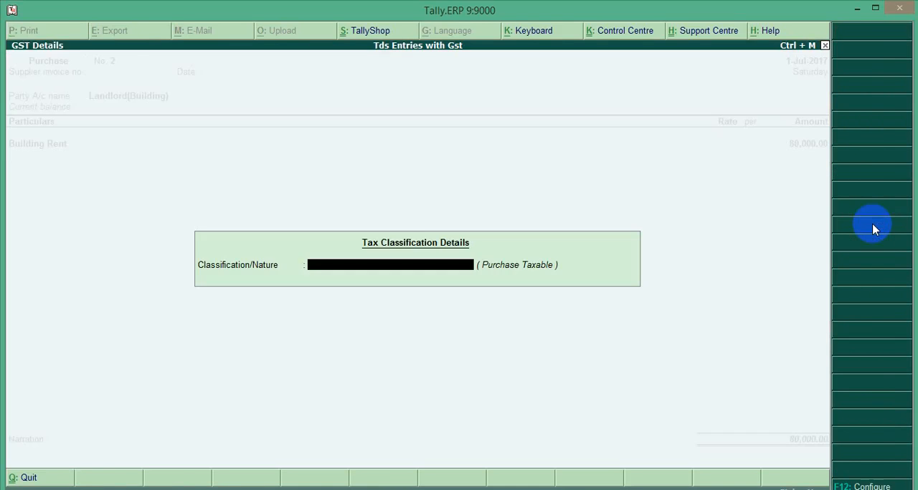
key("Return")
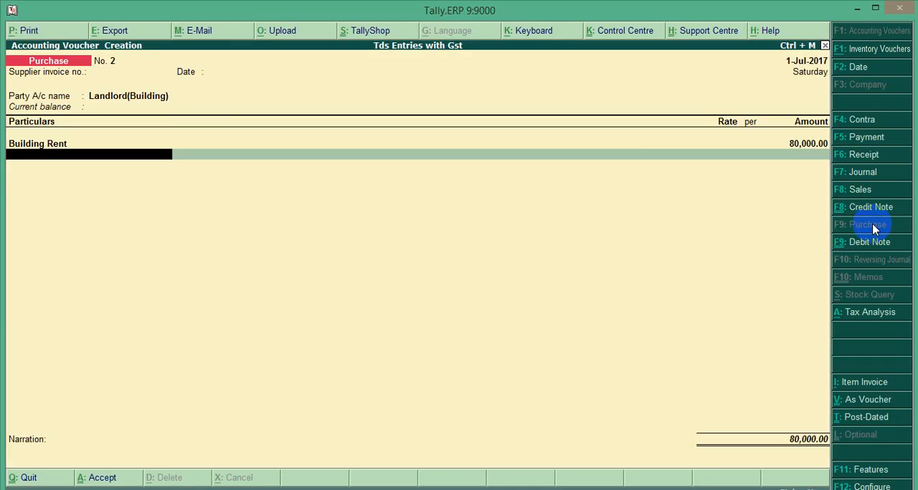
Step: Add the Cgst and Sgst ledgers below Building Rent with their automatically calculated amounts
type("Cgst")
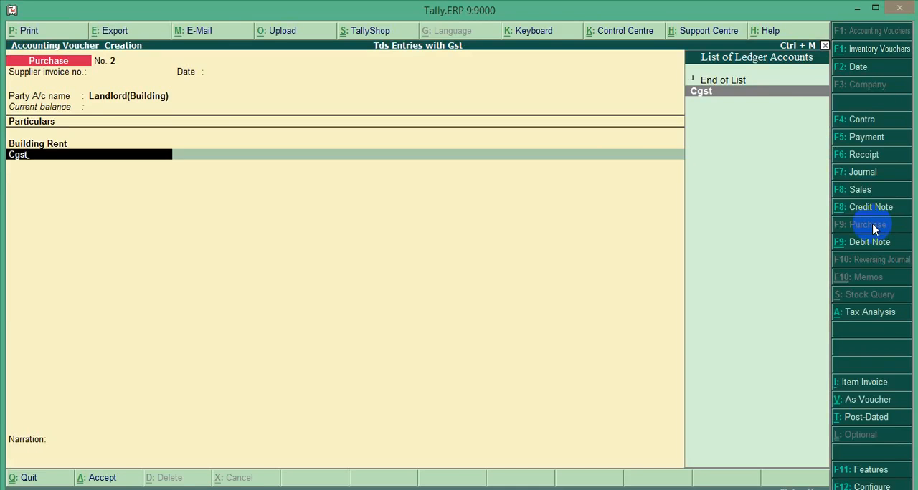
key("Return")
key("Return")
type("Sgst")
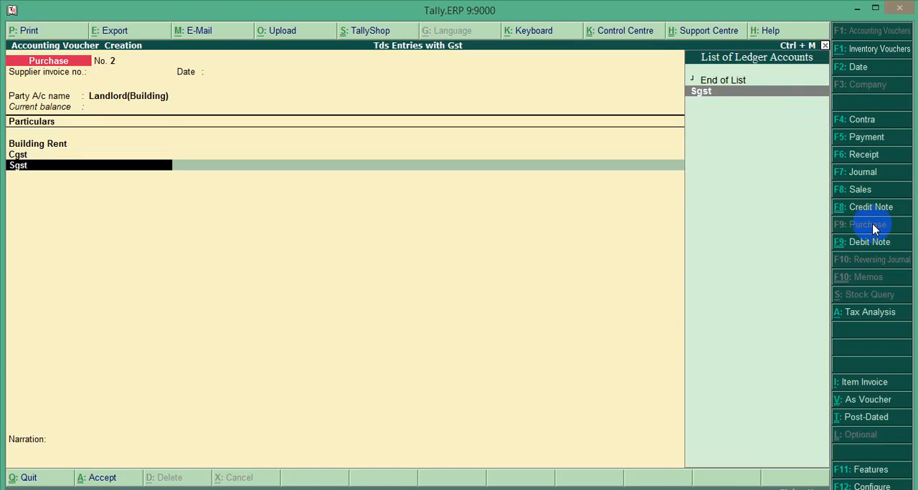
key("Return")
key("Return")
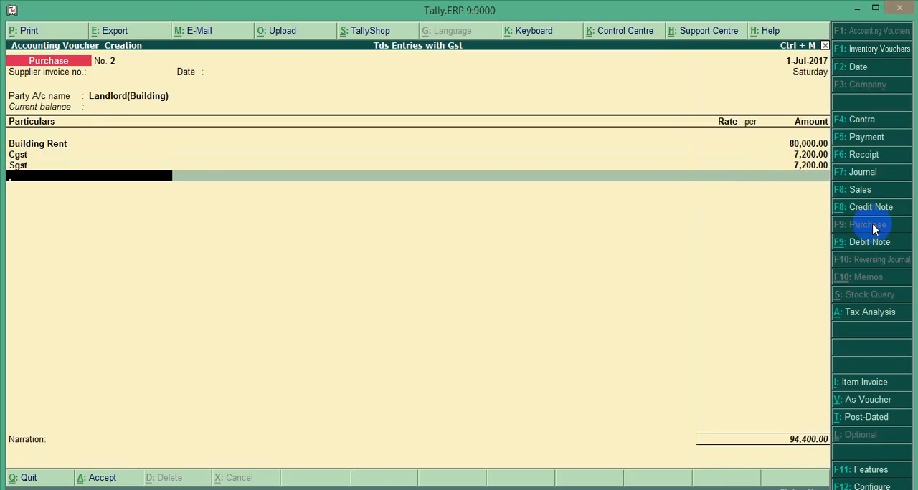
Step: Add the Tds on Building Rent ledger to the purchase voucher to deduct the TDS
type("Td")
key("Down")
key("Down")
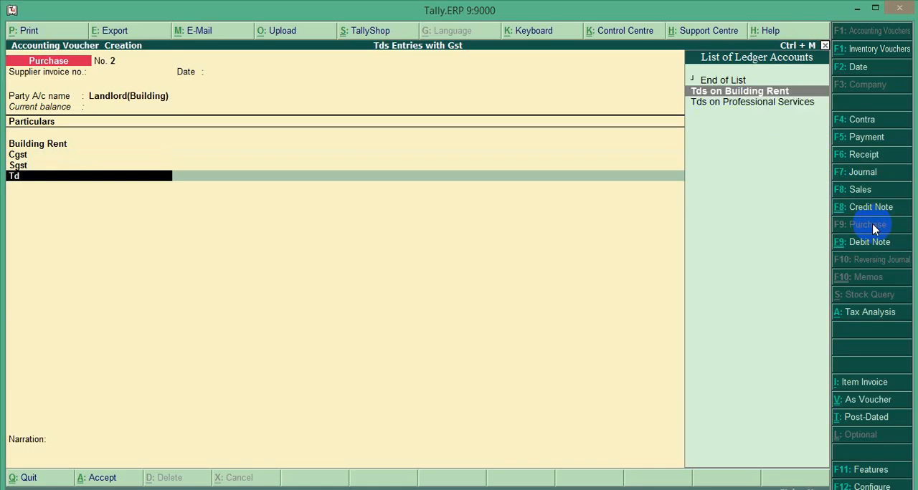
key("Up")
key("Return")
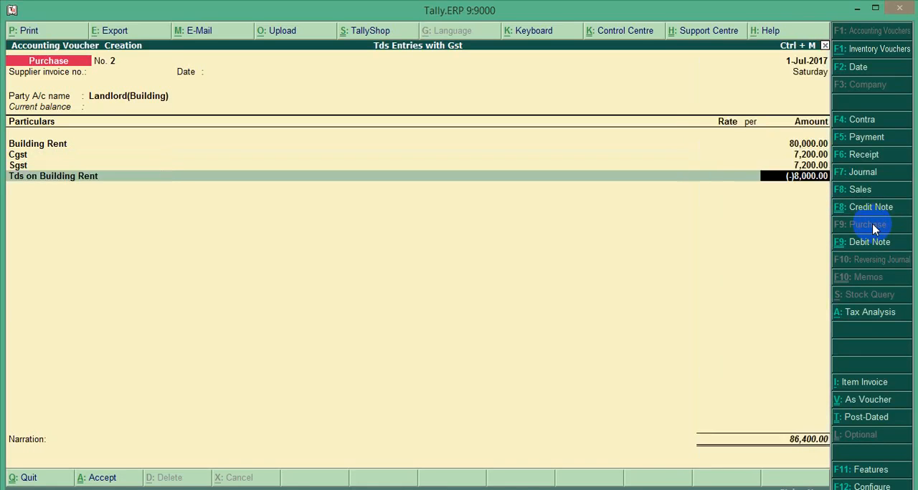
Step: Open the Tds on Building Rent ledger for alteration and review its group, duty type and nature of payment
key("BackSpace")
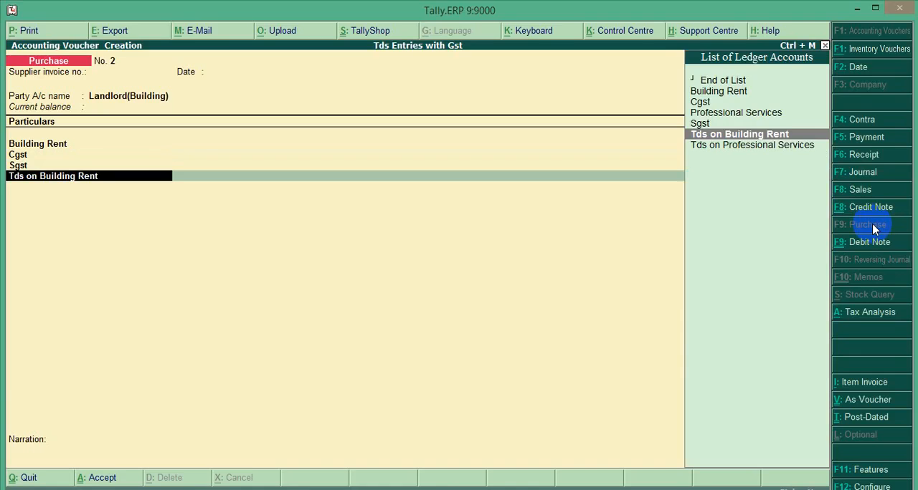
key("ctrl+Return")
key("Return")
key("Return")
key("Return")
key("Return")
key("Return")
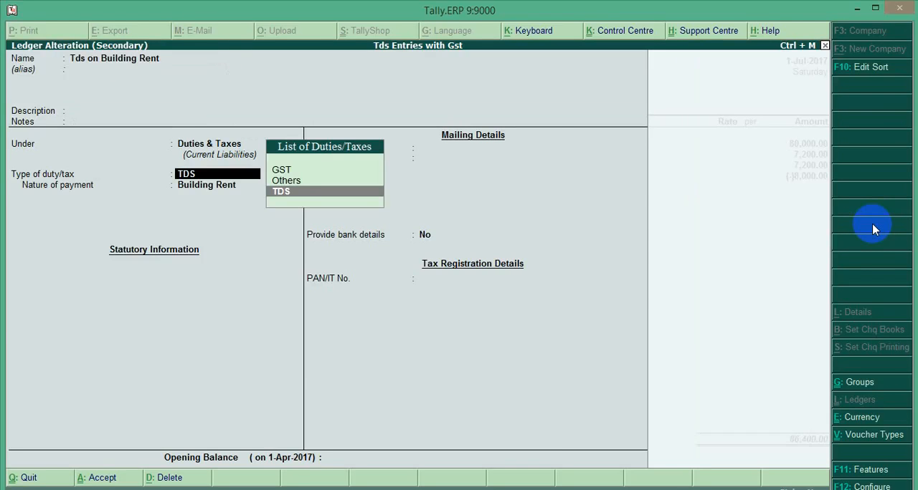
key("Return")
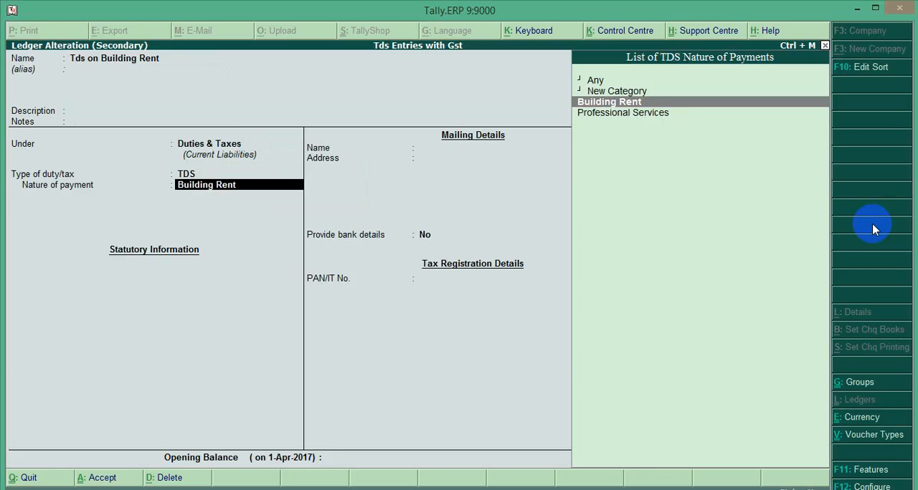
Step: Examine the section, rate and limits of the Building Rent nature of payment, and return to the purchase voucher
key("ctrl+Return")
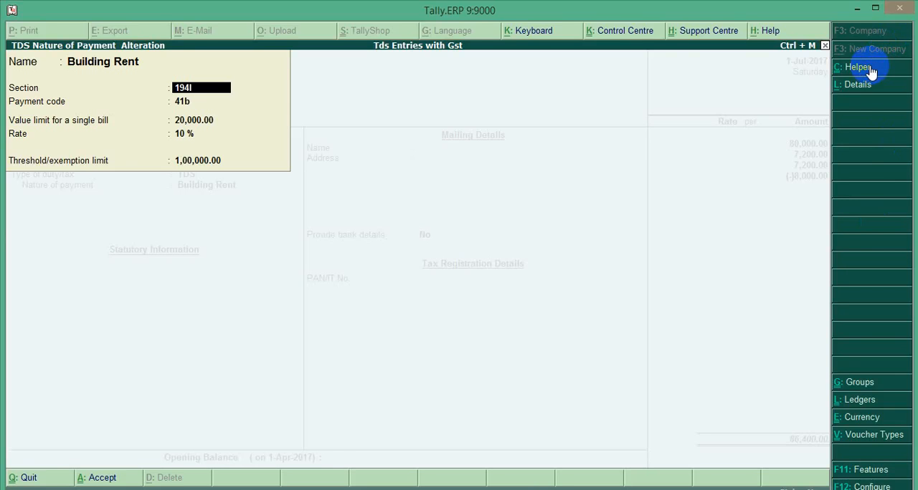
key("Escape")
key("Return")
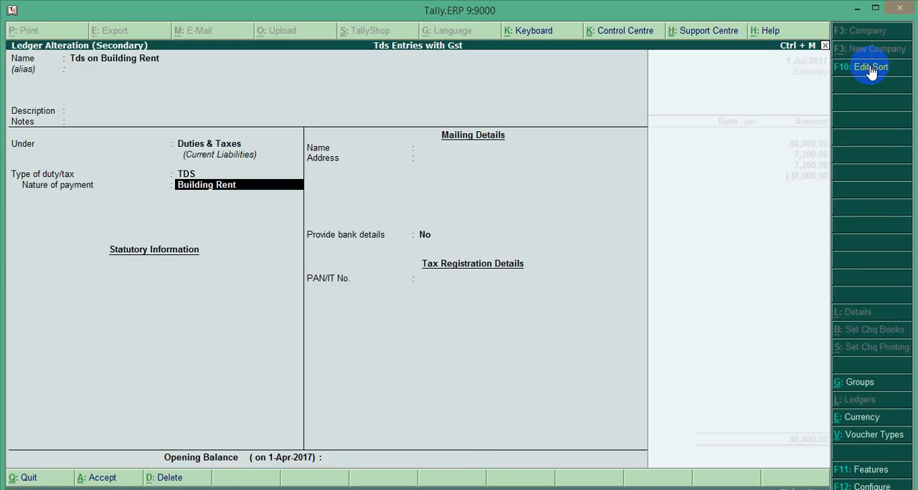
key("Return")
key("Return")
Step: Examine the voucher's tax analysis for the GST and TDS calculated on Building Rent
key("Return")
key("Return")
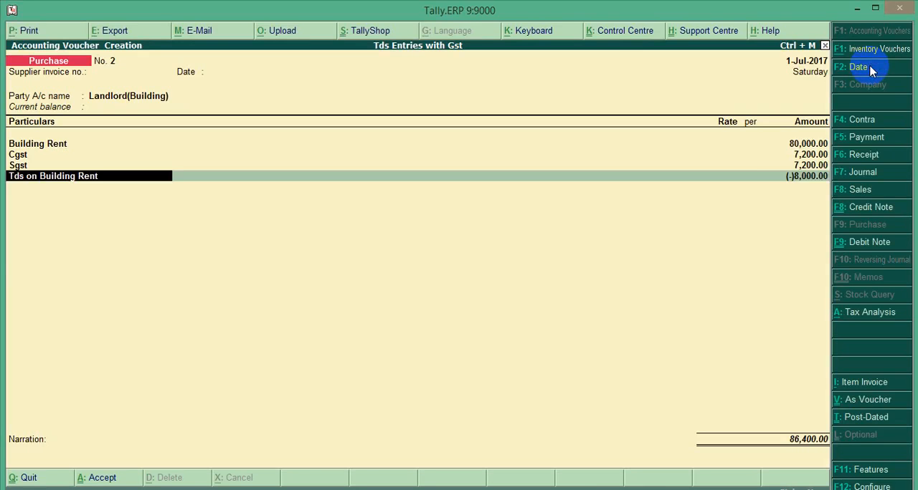
key("Return")
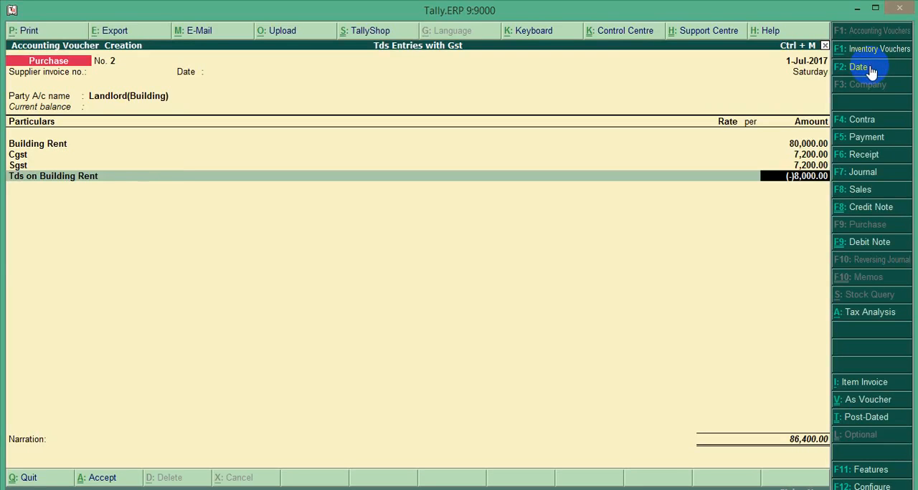
left_click(864, 312)
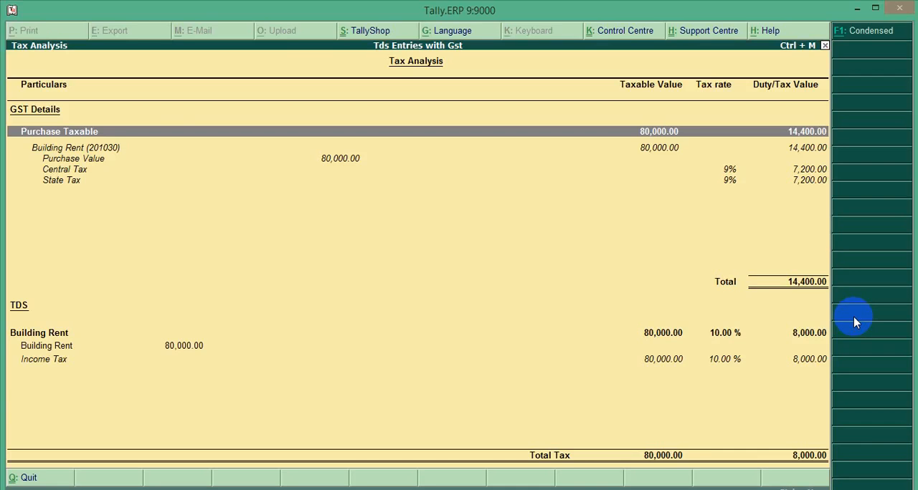
key("Escape")
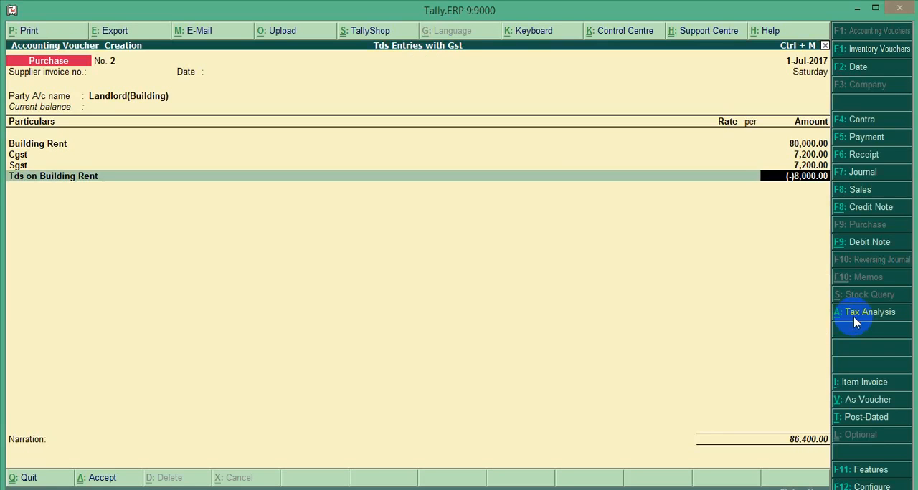
Step: Save the building rent purchase voucher and return to the Gateway of Tally
left_click(853, 315)
key("Escape")
key("Return")
key("Escape")
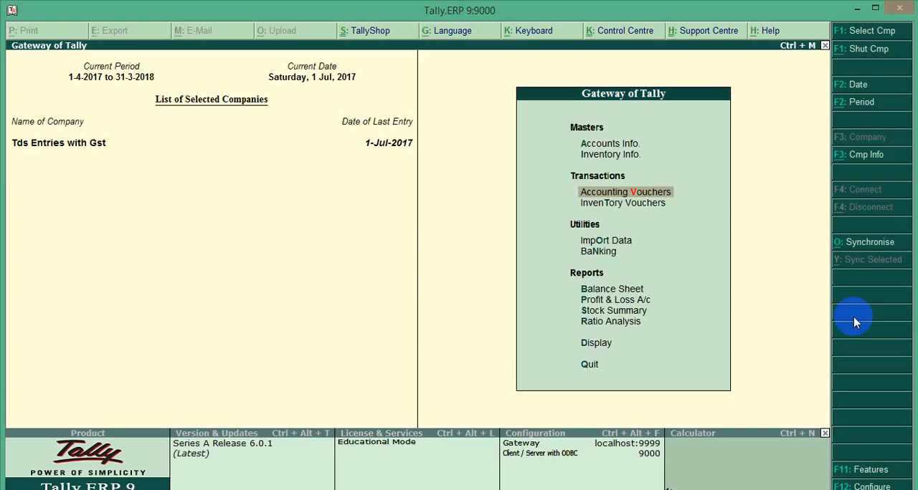
Step: Examine the GSTR-1 statutory report for July 2017 and return to the list of GST reports
key("Down")
key("Down")
key("Down")
key("Down")
key("Down")
key("Down")
key("Down")
key("Down")
key("Down")
key("Up")
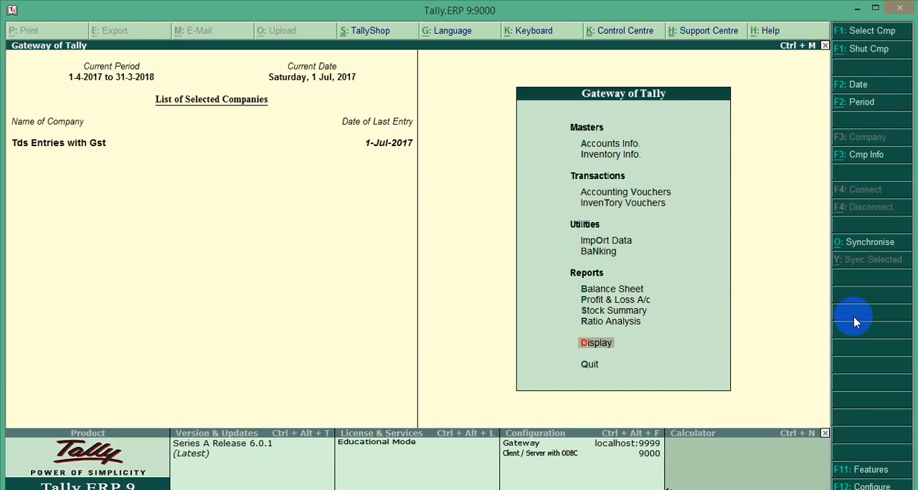
key("Return")
key("Down")
key("Down")
key("Down")
key("Down")
key("Down")
key("Down")
key("Return")
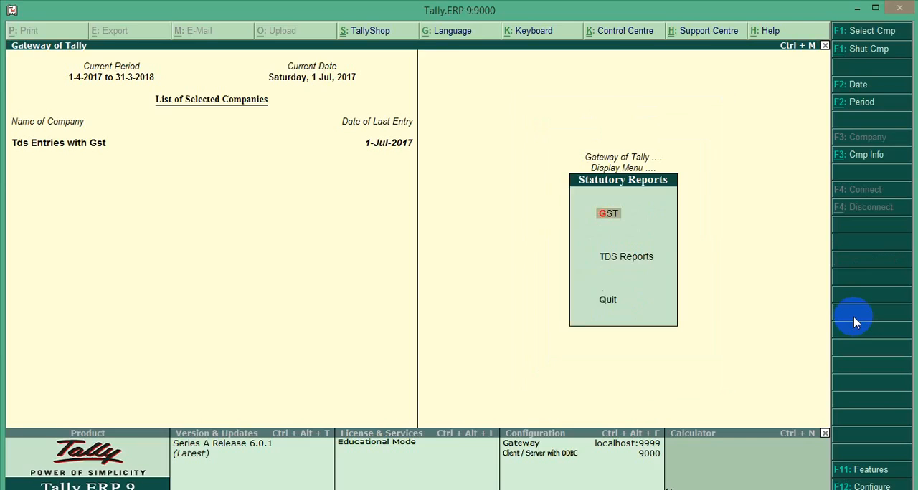
key("Return")
key("Return")
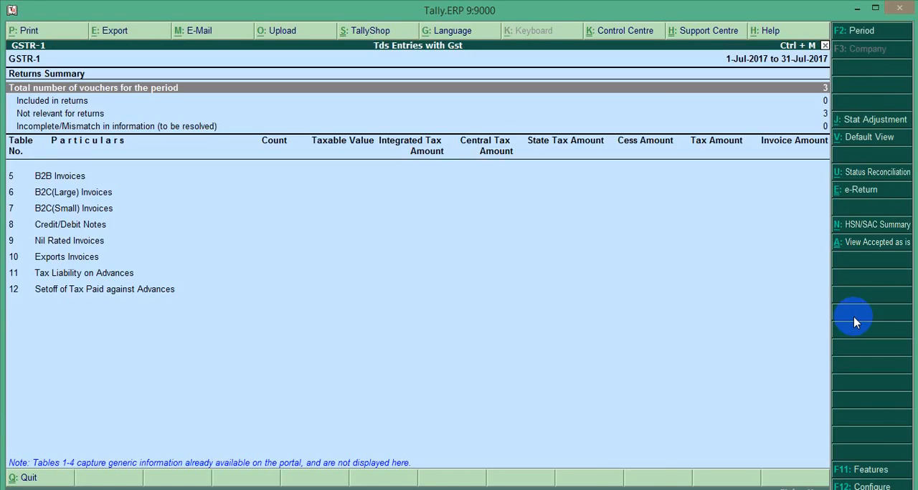
key("Escape")
Step: Examine the B2B invoices in the GSTR-2 report for the recorded purchases
key("Down")
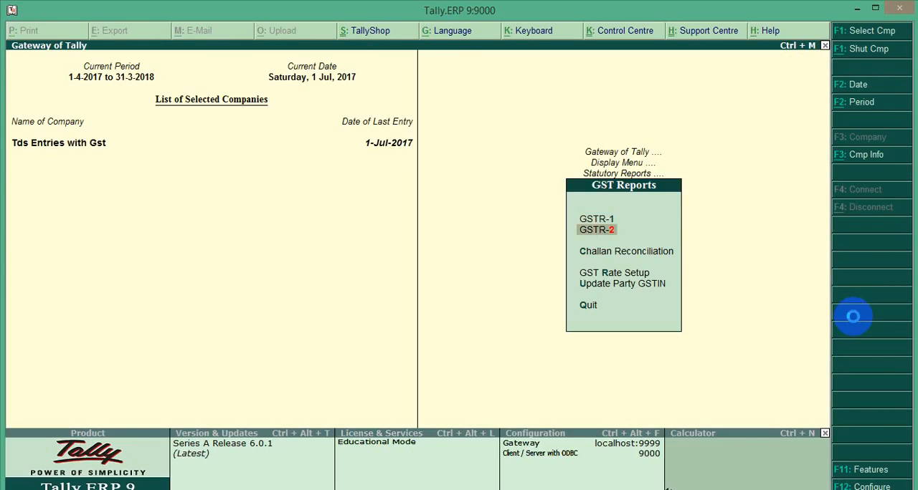
key("Return")
key("Down")
key("Down")
key("Down")
key("Down")
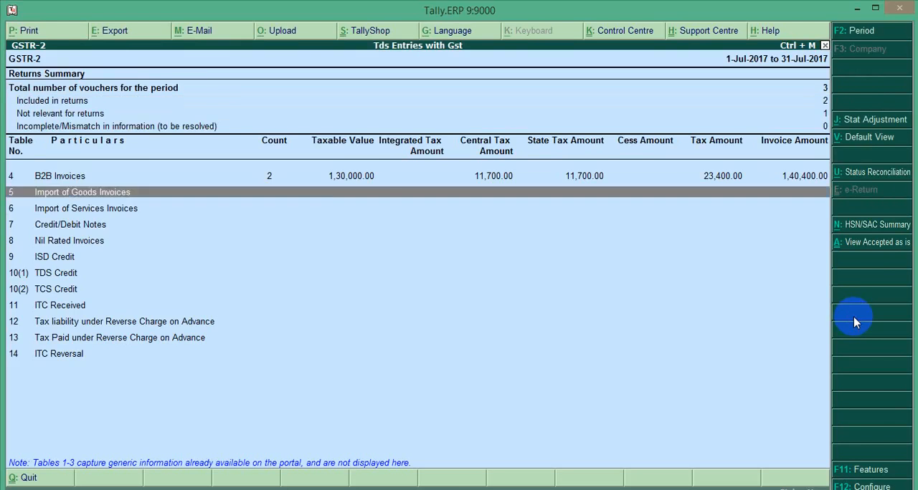
key("Up")
key("Return")
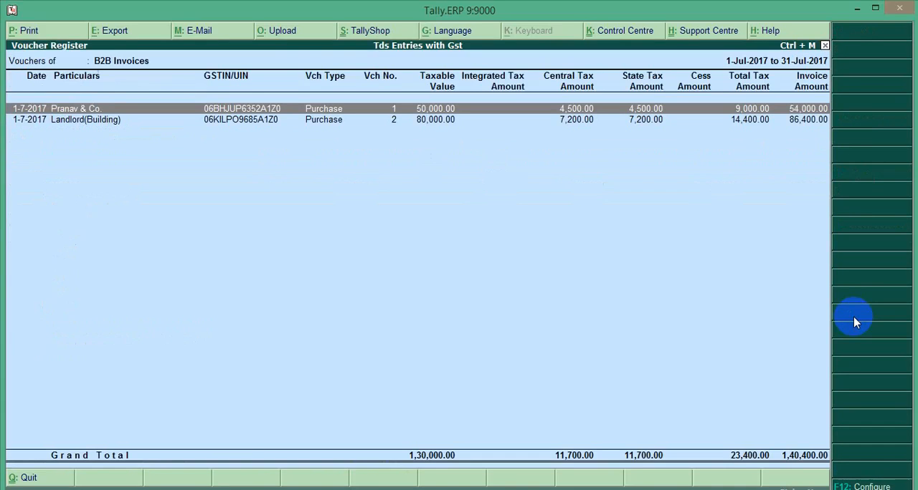
key("Escape")
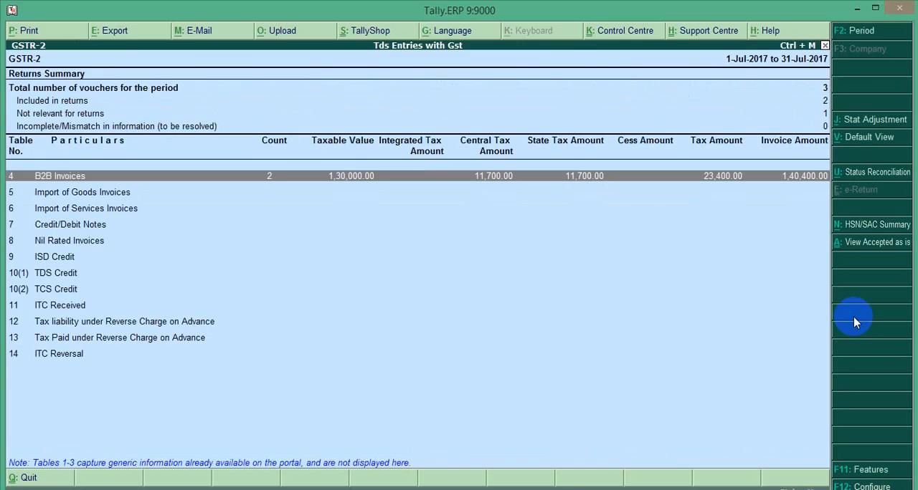
Step: Leave the GSTR-2 report and statutory reports, and return to the report choices in the Gateway of Tally
key("Escape")
key("Escape")
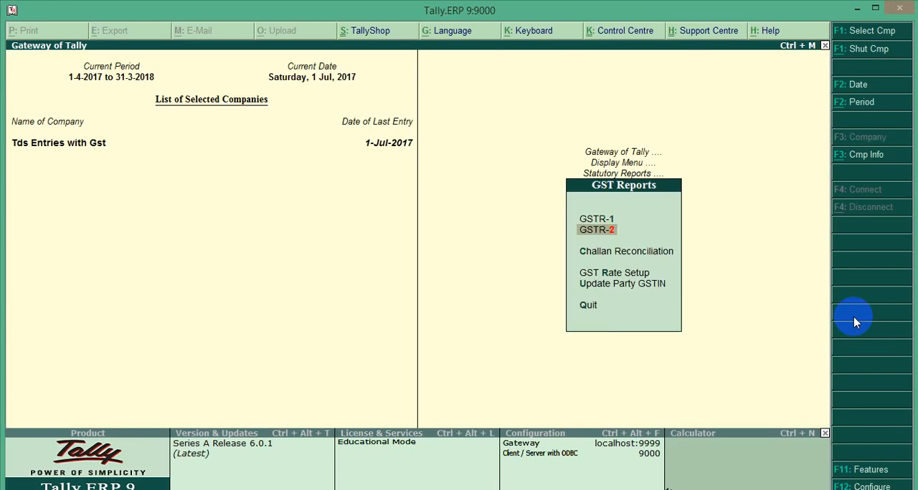
key("Down")
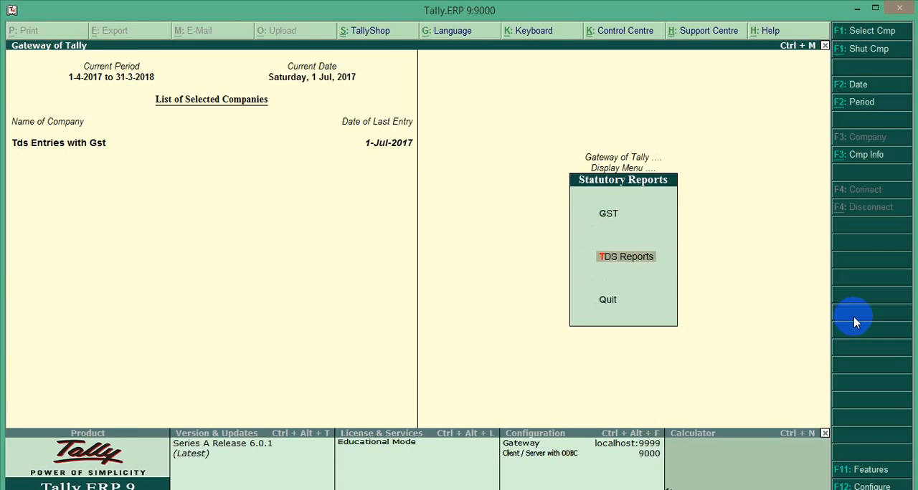
key("Escape")
key("Escape")
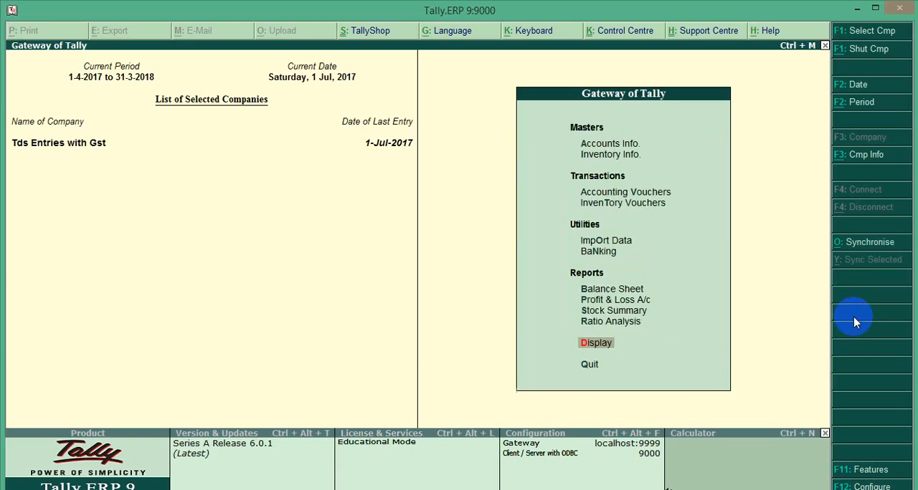
key("Up")
key("Up")
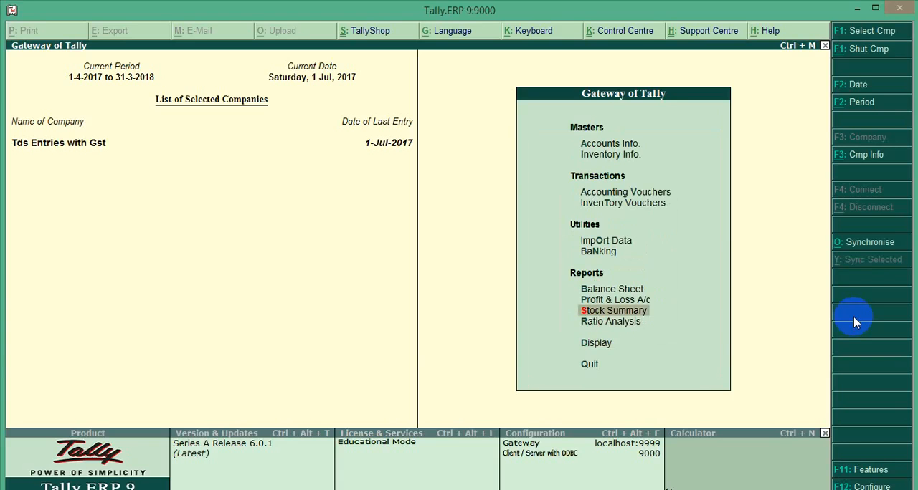